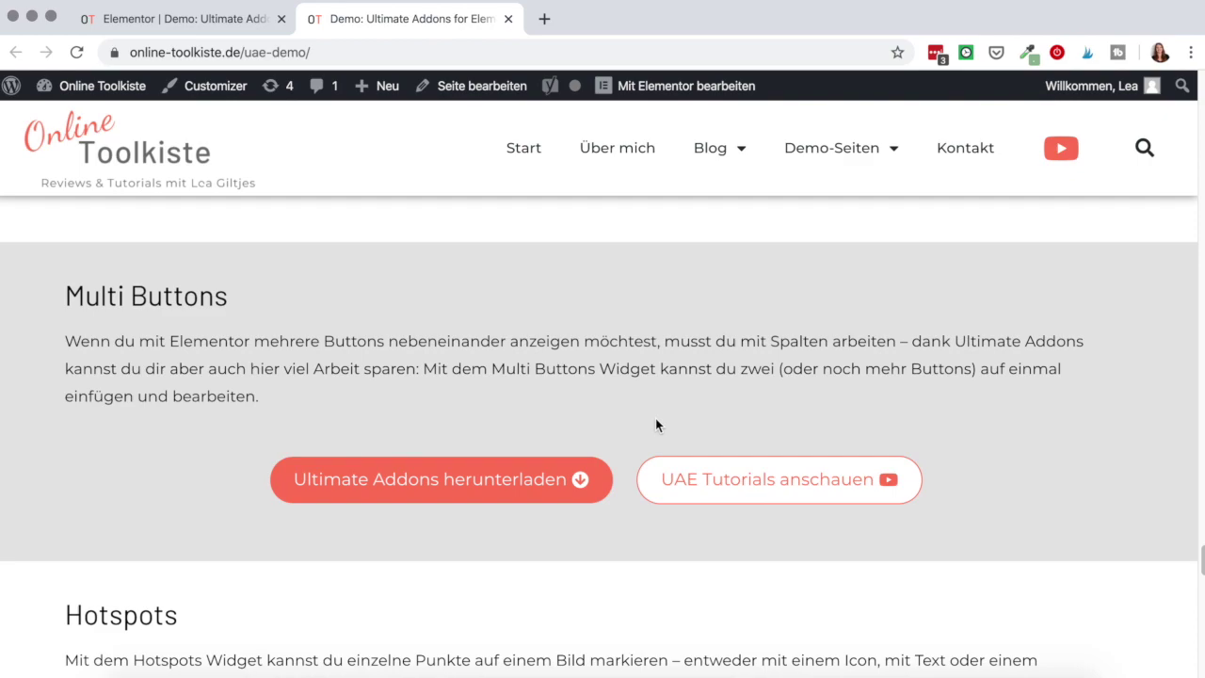
Switch to the Elementor editor and insert the Multi Buttons widget below the "Multi Buttons" heading.
{"action": "left_click", "coordinate": [179, 19]}
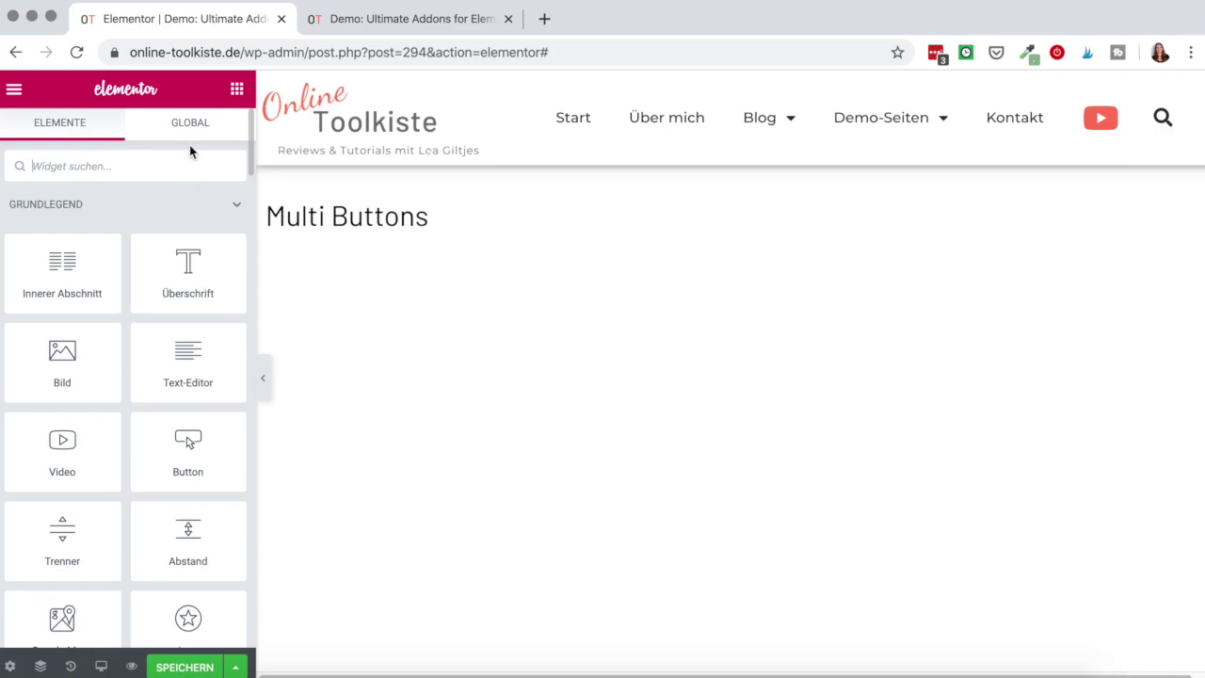
{"action": "left_click", "coordinate": [185, 169]}
{"action": "type", "text": "multi"}
{"action": "left_click_drag", "start_coordinate": [63, 226], "coordinate": [413, 230]}
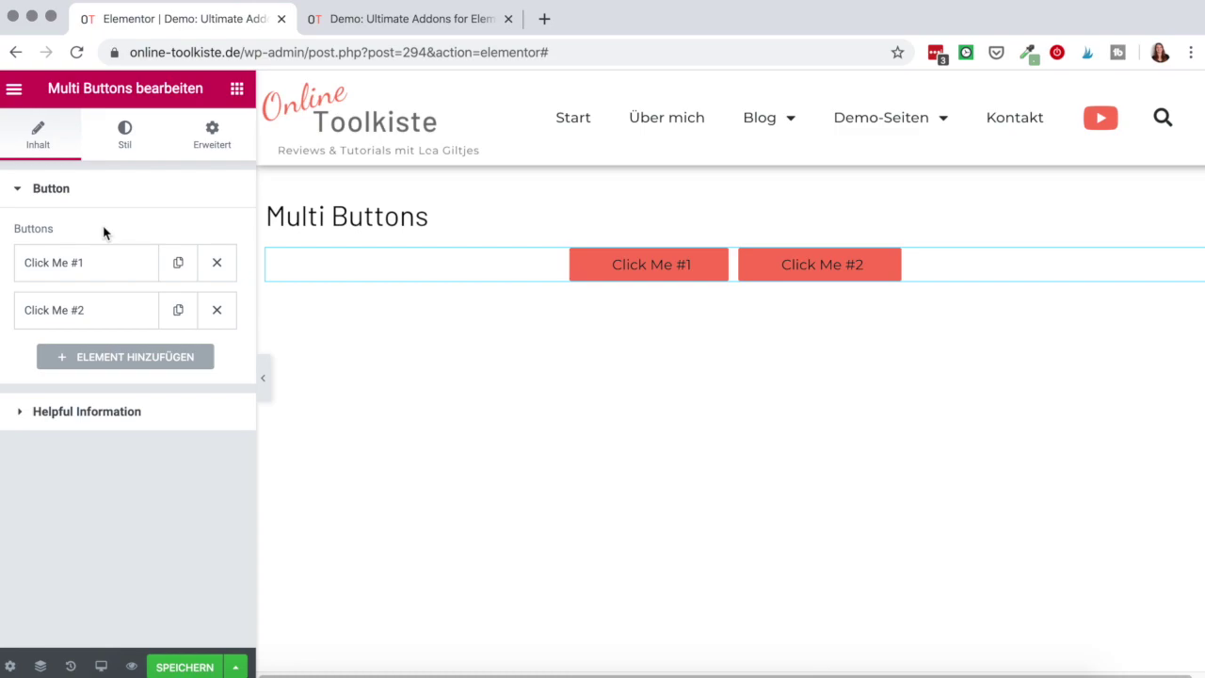
Try duplicating the "Click Me #2" button and remove the extra copies again.
{"action": "left_click", "coordinate": [178, 311]}
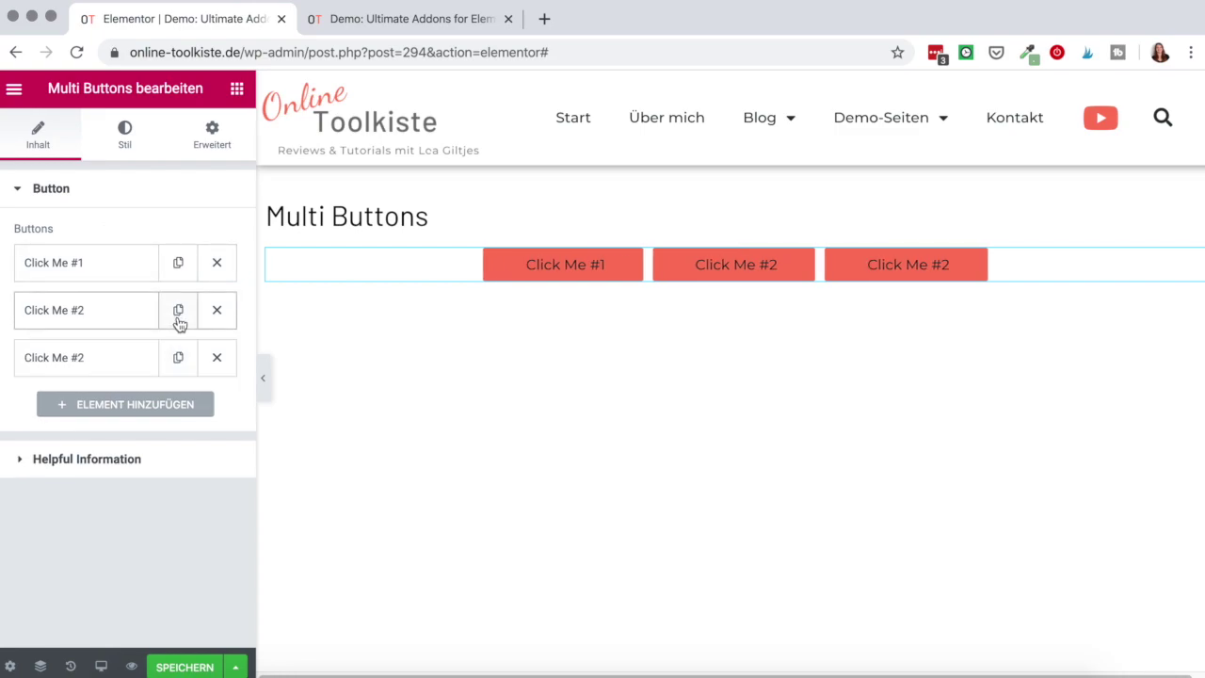
{"action": "left_click", "coordinate": [178, 317]}
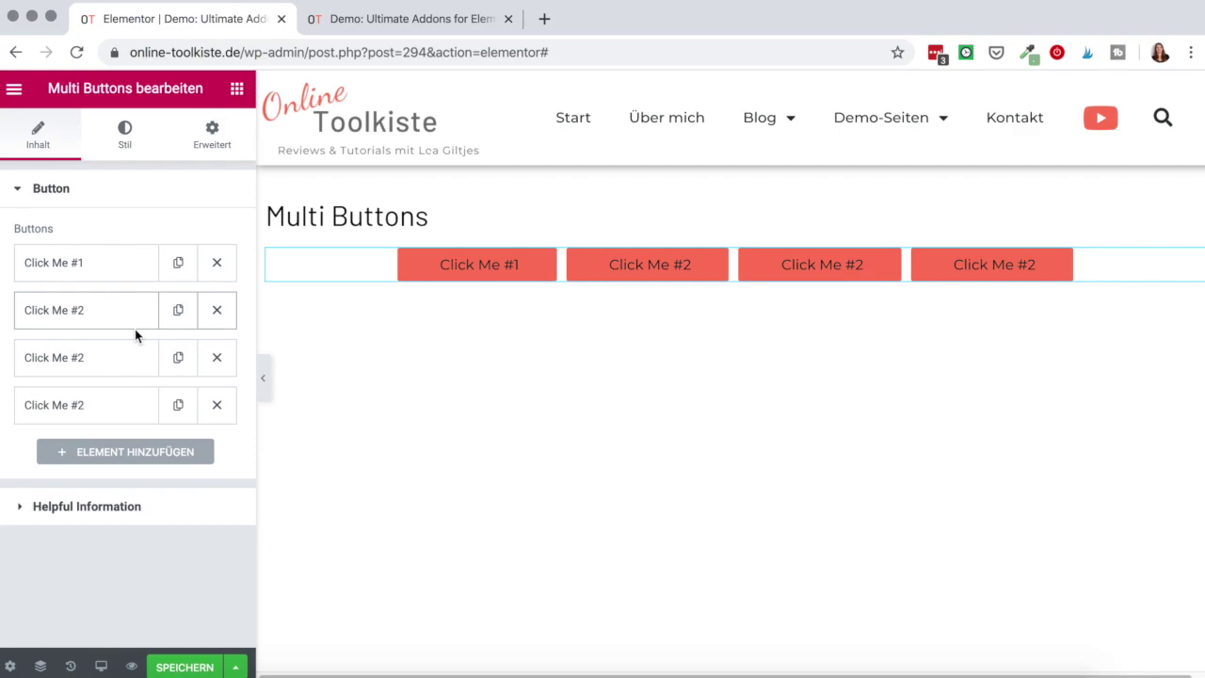
{"action": "left_click", "coordinate": [179, 353]}
{"action": "left_click", "coordinate": [217, 358]}
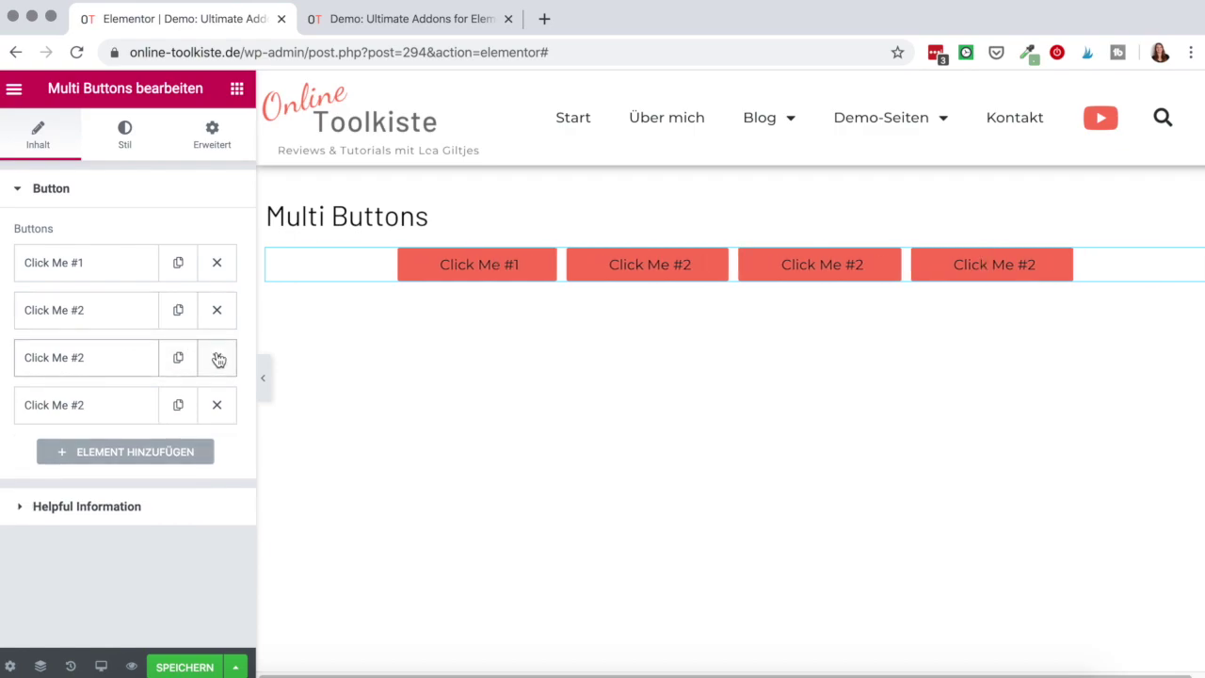
{"action": "left_click", "coordinate": [218, 358]}
{"action": "left_click", "coordinate": [217, 358]}
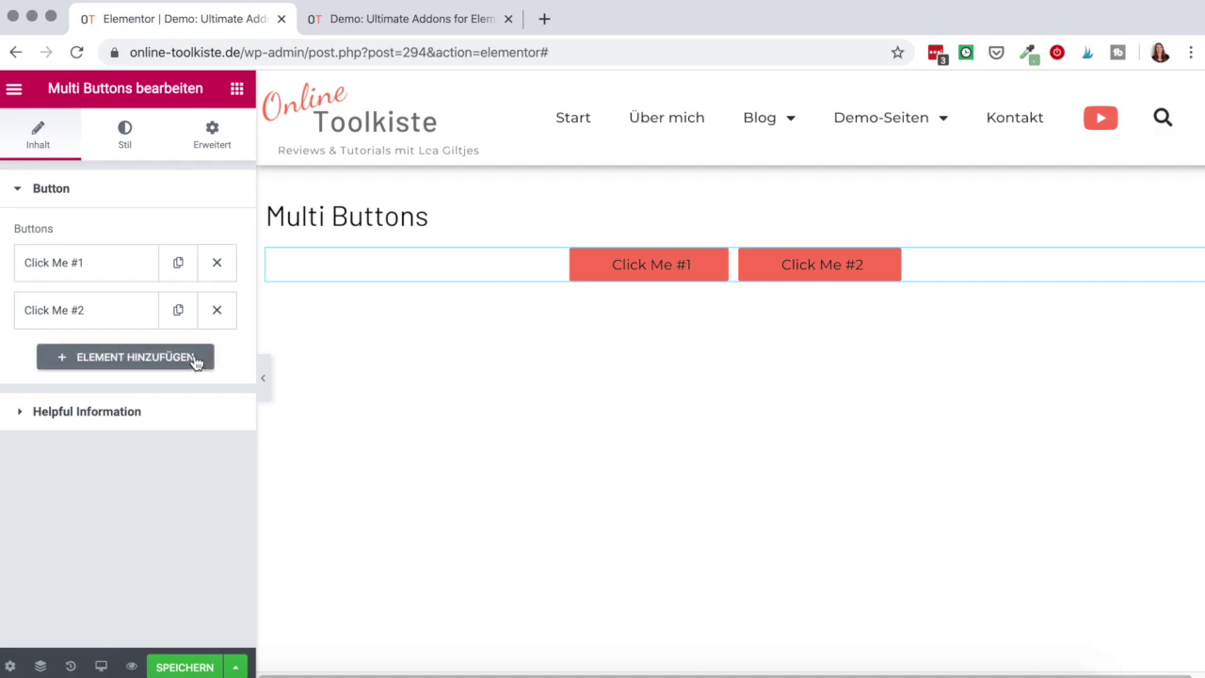
Set the text of the first button to "Ultimate Addons herunterladen".
{"action": "left_click", "coordinate": [72, 262]}
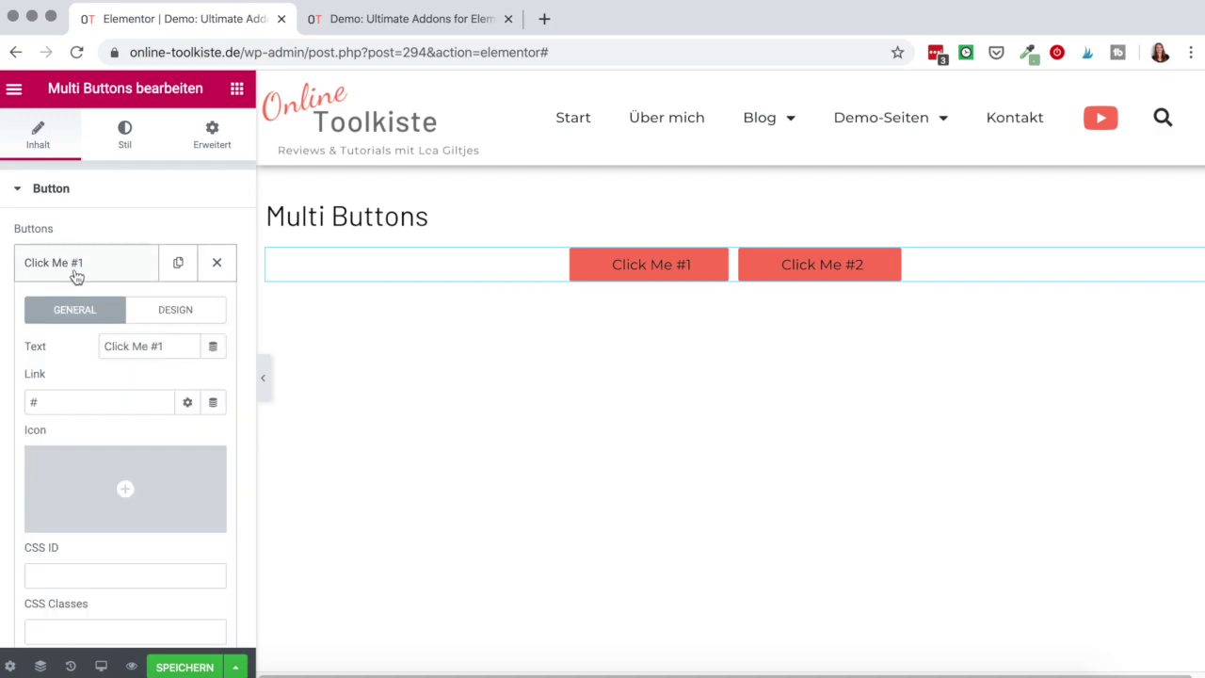
{"action": "scroll", "coordinate": [77, 310], "scroll_direction": "down", "scroll_amount": 1}
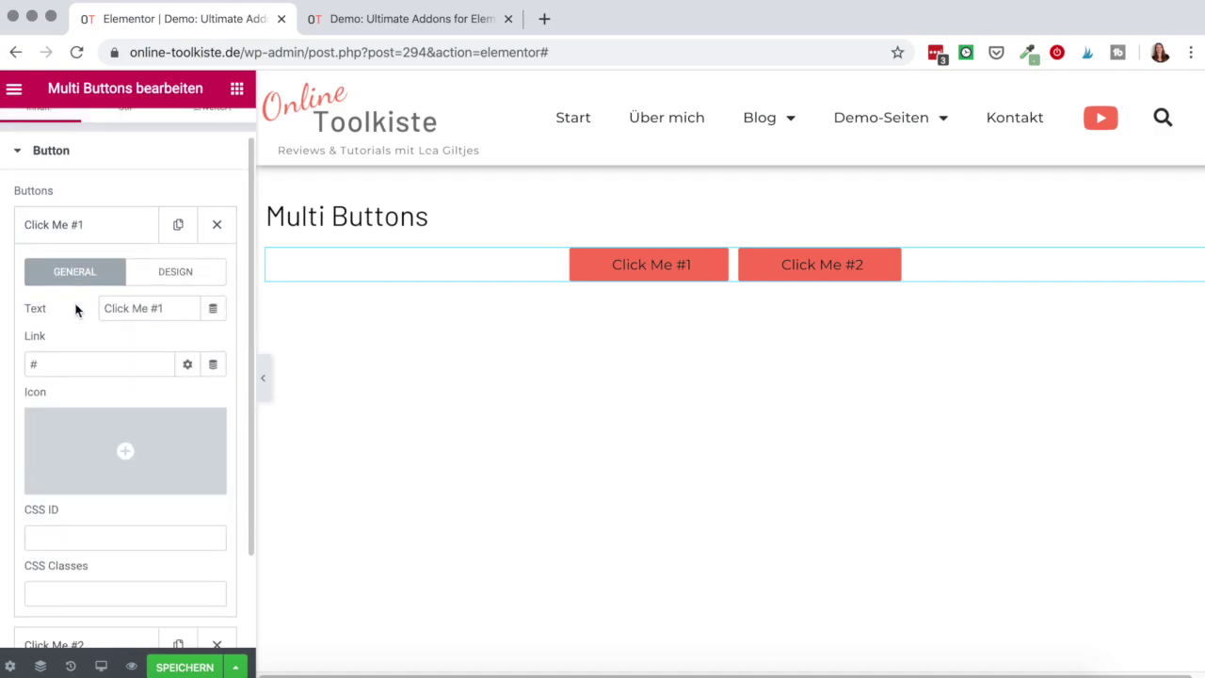
{"action": "triple_click", "coordinate": [155, 304]}
{"action": "type", "text": "Ultimate Addons herunterladen"}
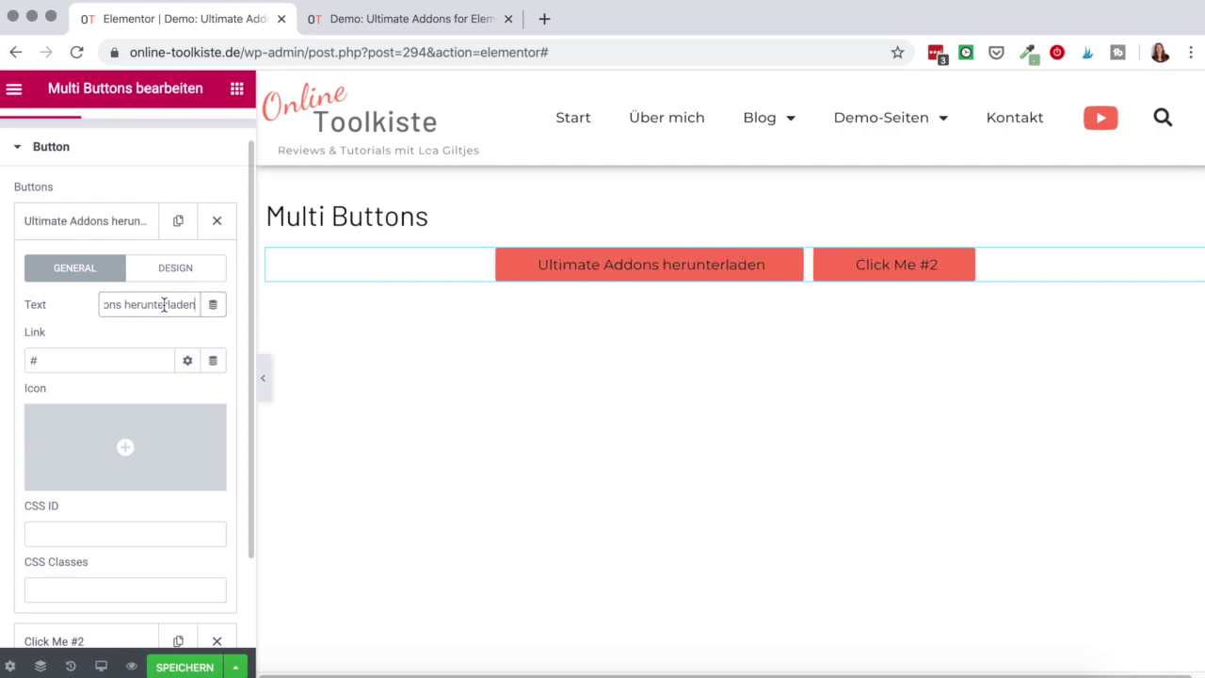
{"action": "triple_click", "coordinate": [143, 362]}
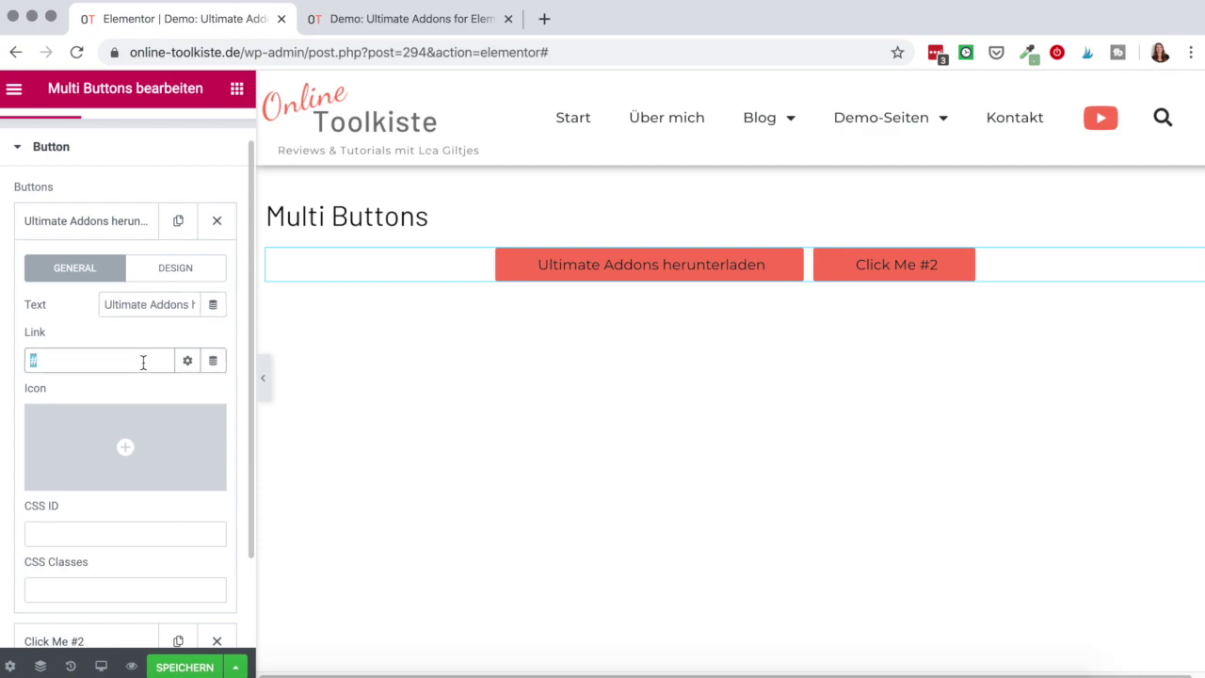
{"action": "key", "text": "super+v"}
{"action": "left_click", "coordinate": [187, 361]}
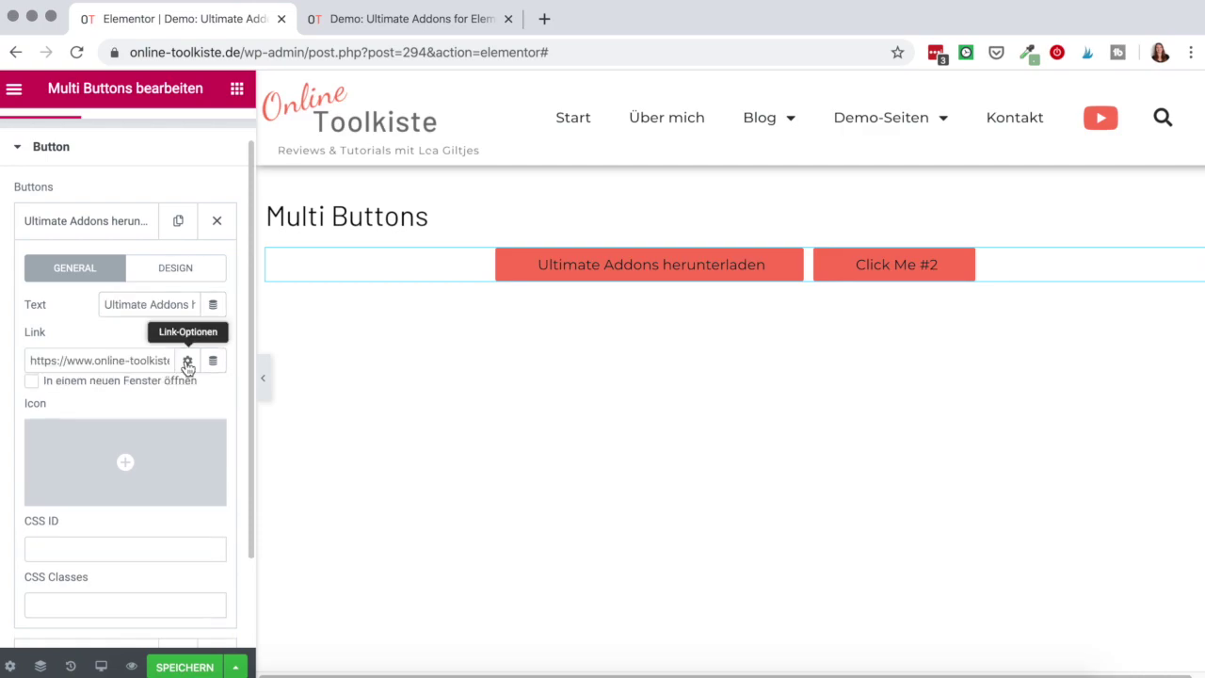
{"action": "left_click", "coordinate": [31, 390]}
{"action": "left_click", "coordinate": [187, 362]}
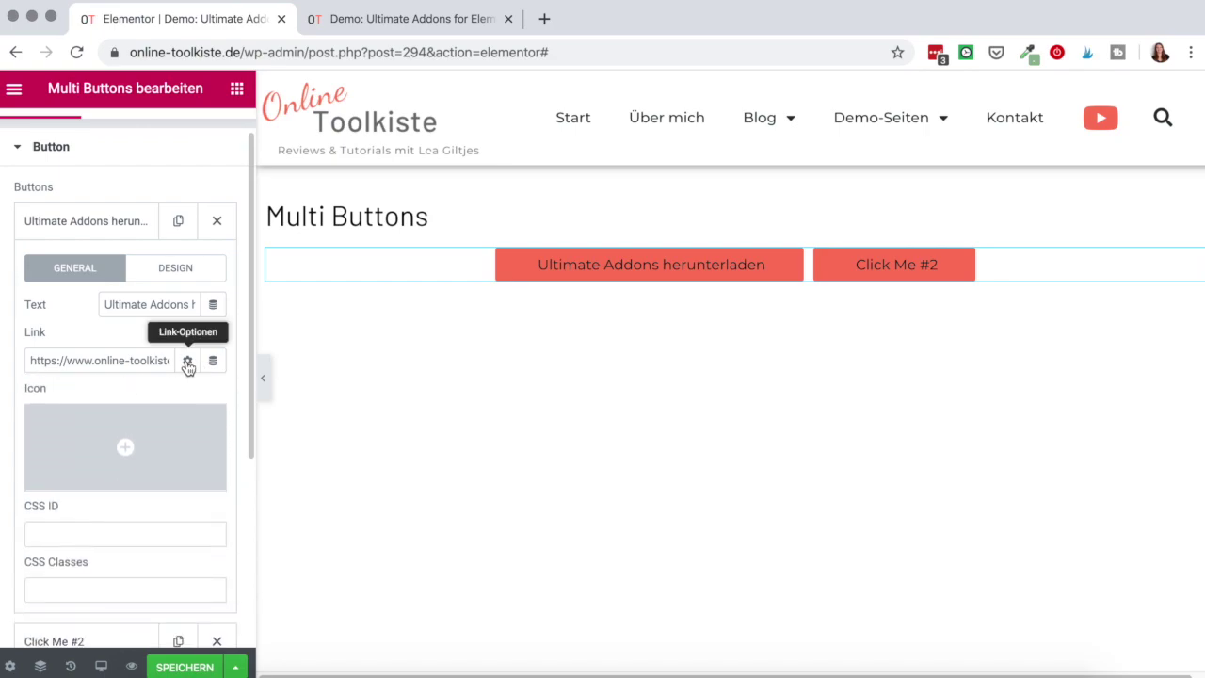
Add the Download icon from the icon library to the first button and position it after the text.
{"action": "scroll", "coordinate": [187, 368], "scroll_direction": "down", "scroll_amount": 1}
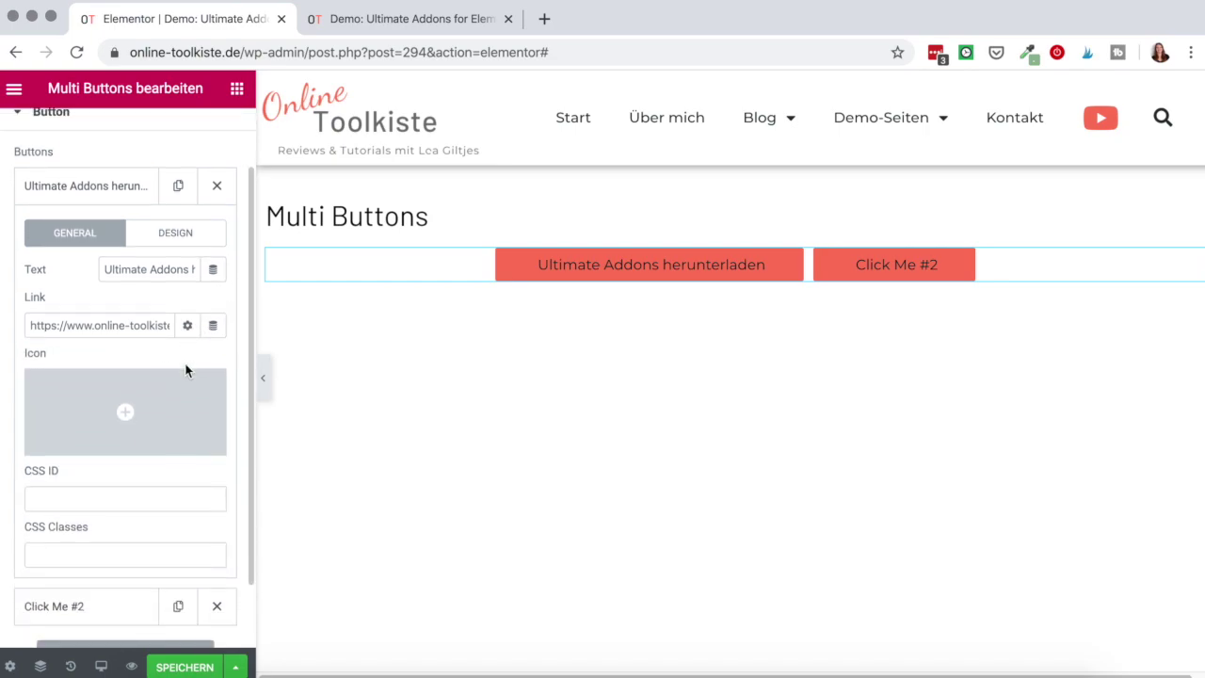
{"action": "left_click", "coordinate": [111, 396]}
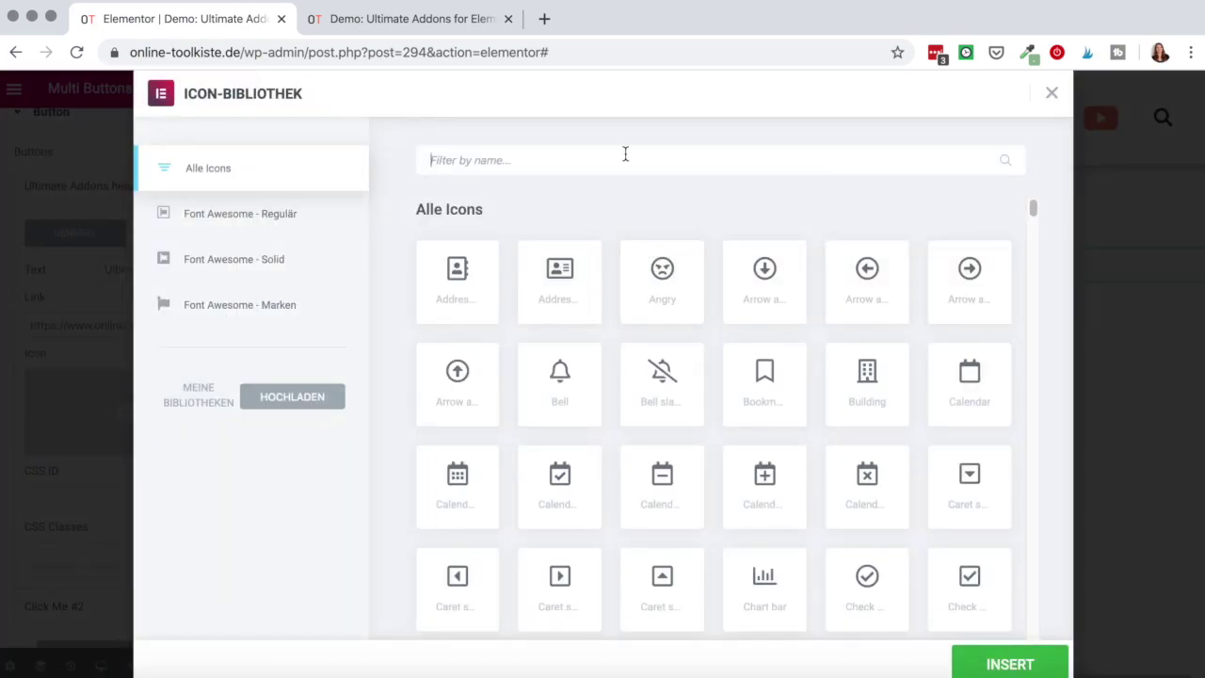
{"action": "type", "text": "down"}
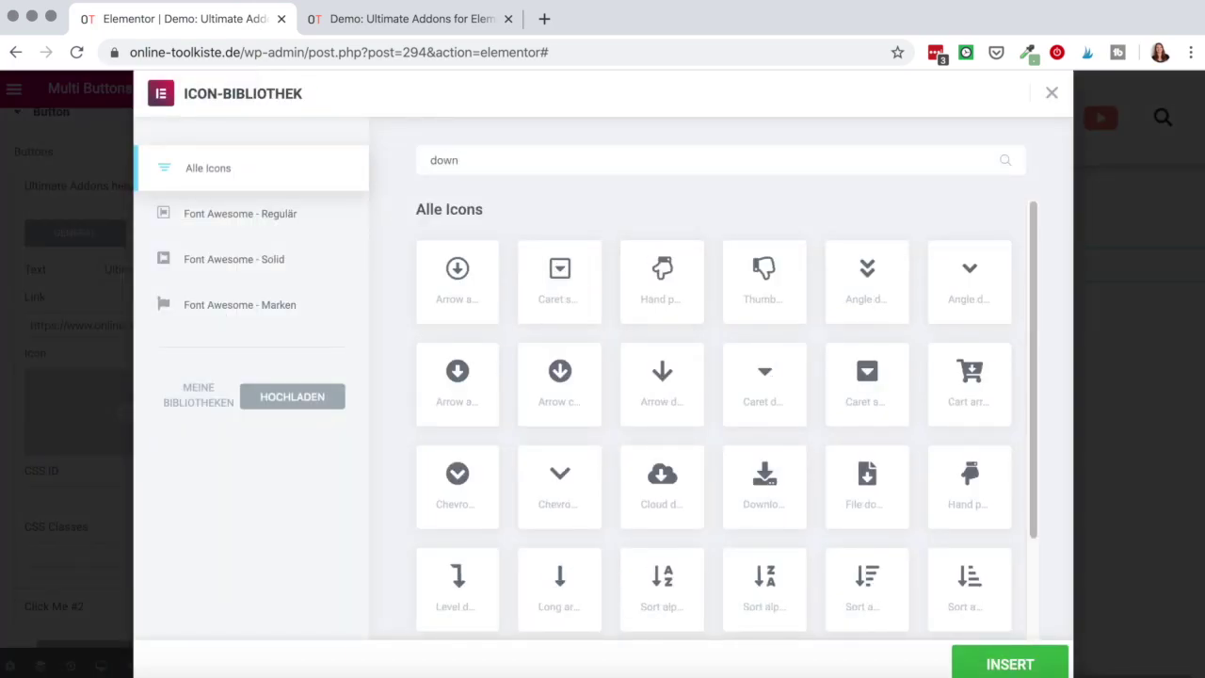
{"action": "type", "text": "lo"}
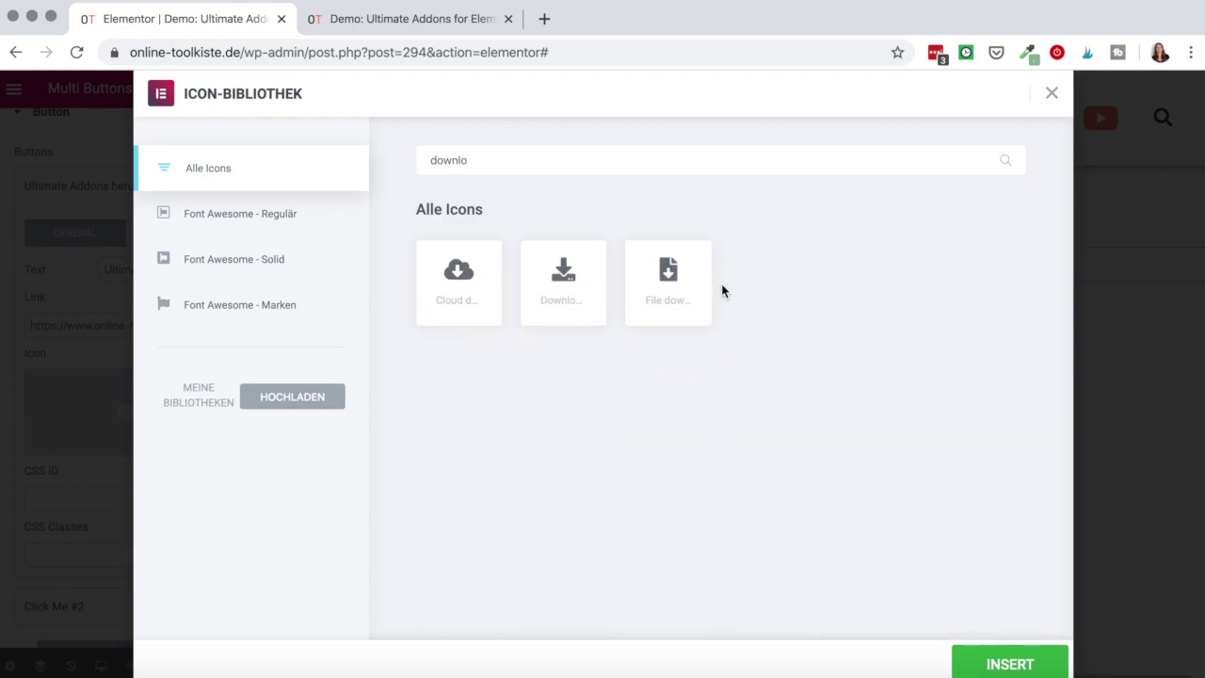
{"action": "left_click", "coordinate": [552, 289]}
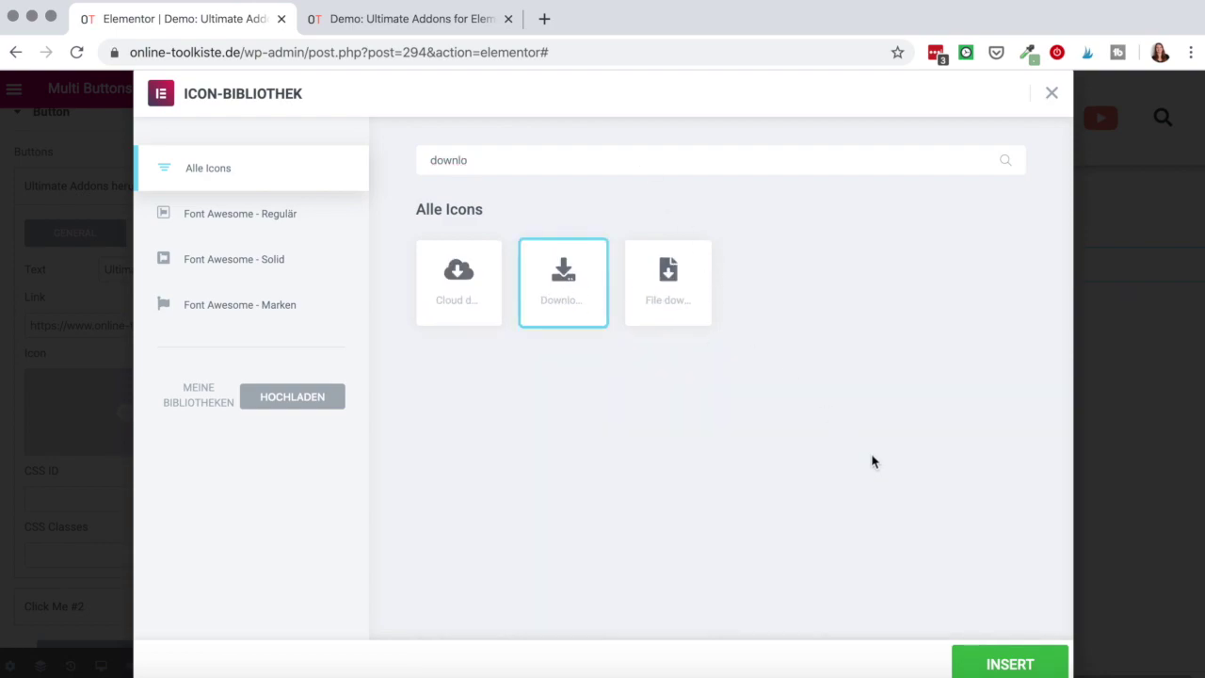
{"action": "left_click", "coordinate": [1010, 665]}
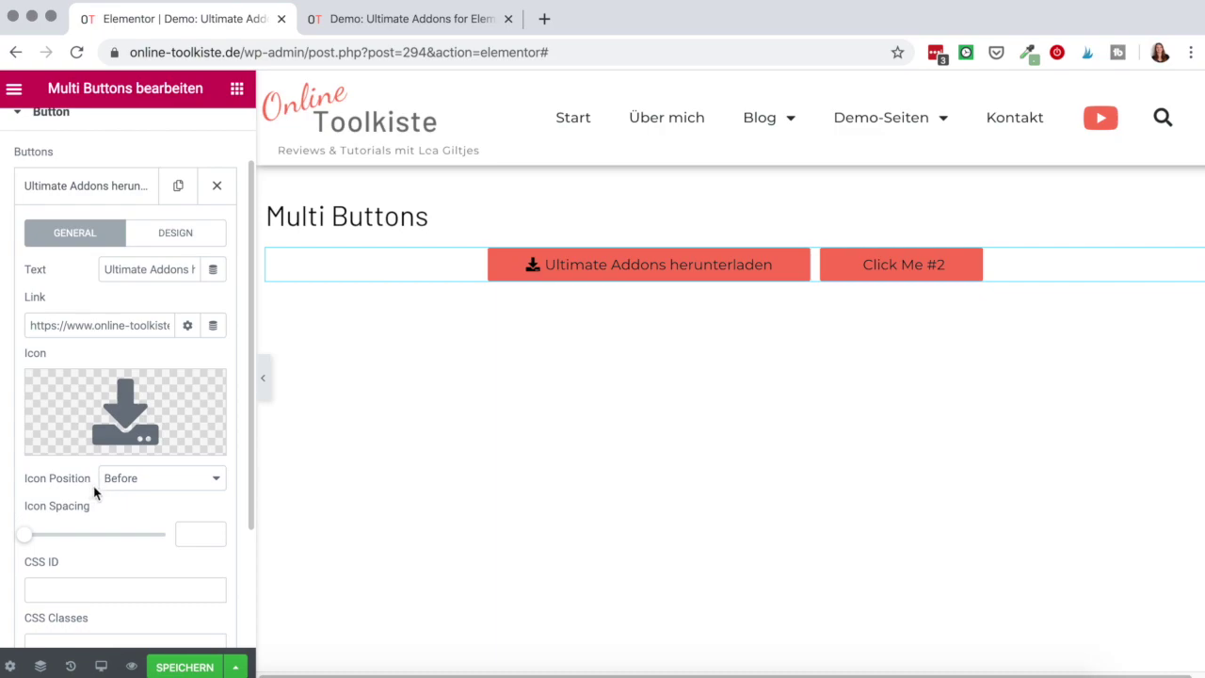
{"action": "left_click", "coordinate": [122, 483]}
{"action": "left_click", "coordinate": [124, 497]}
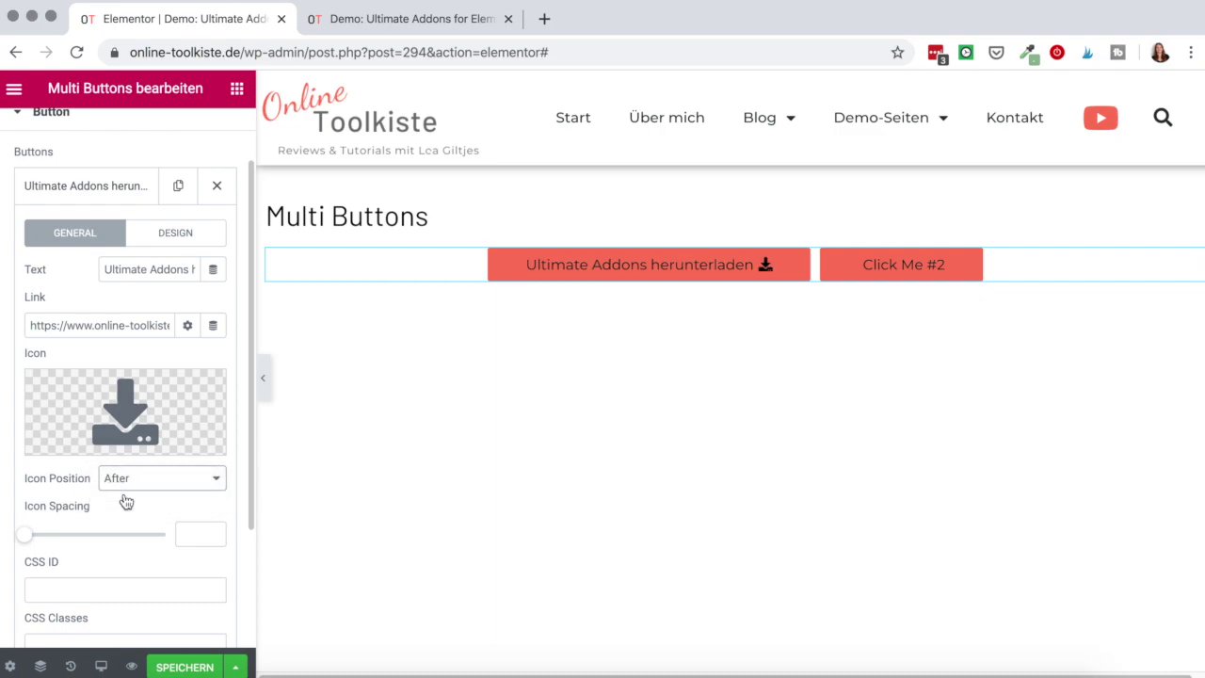
Set the text of the second button to "UAE Tutorials anschauen".
{"action": "scroll", "coordinate": [126, 502], "scroll_direction": "down", "scroll_amount": 3}
{"action": "left_click", "coordinate": [98, 569]}
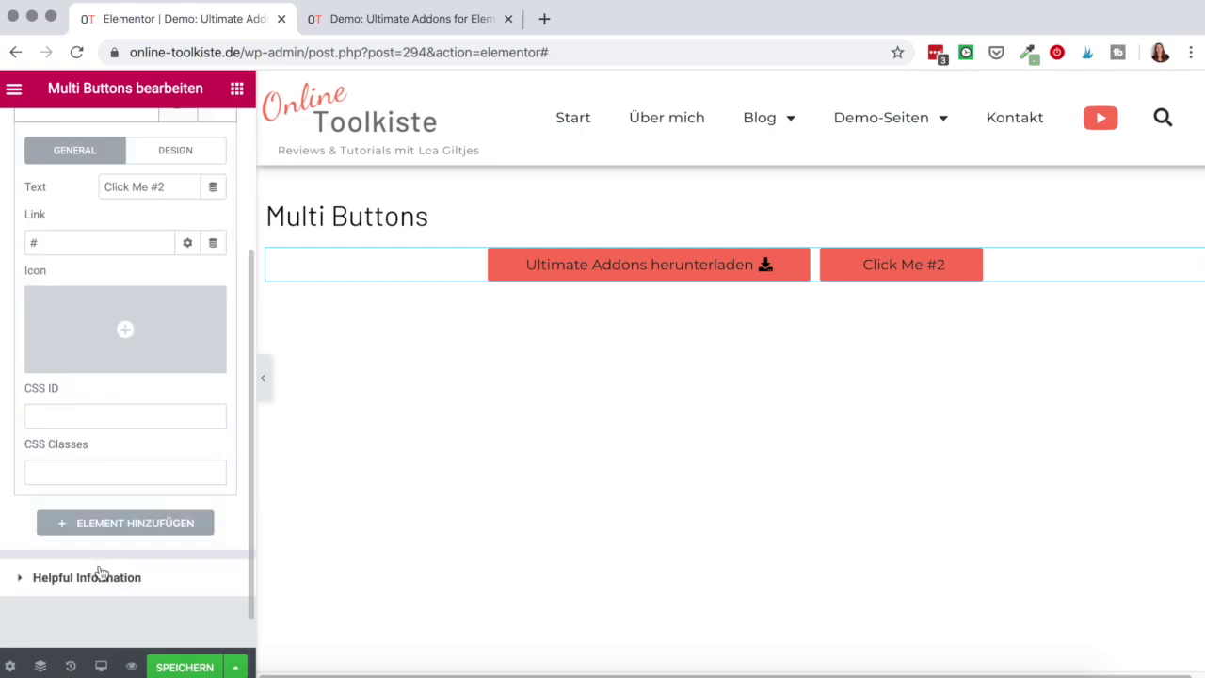
{"action": "scroll", "coordinate": [129, 328], "scroll_direction": "up", "scroll_amount": 1}
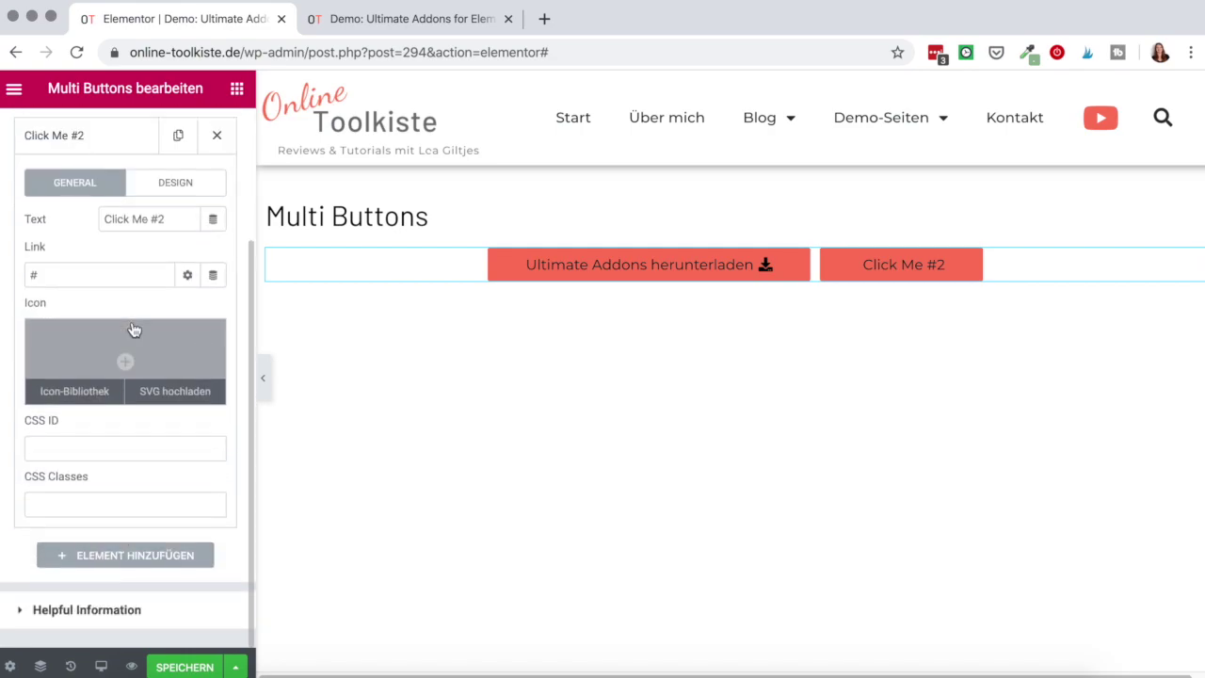
{"action": "triple_click", "coordinate": [151, 228]}
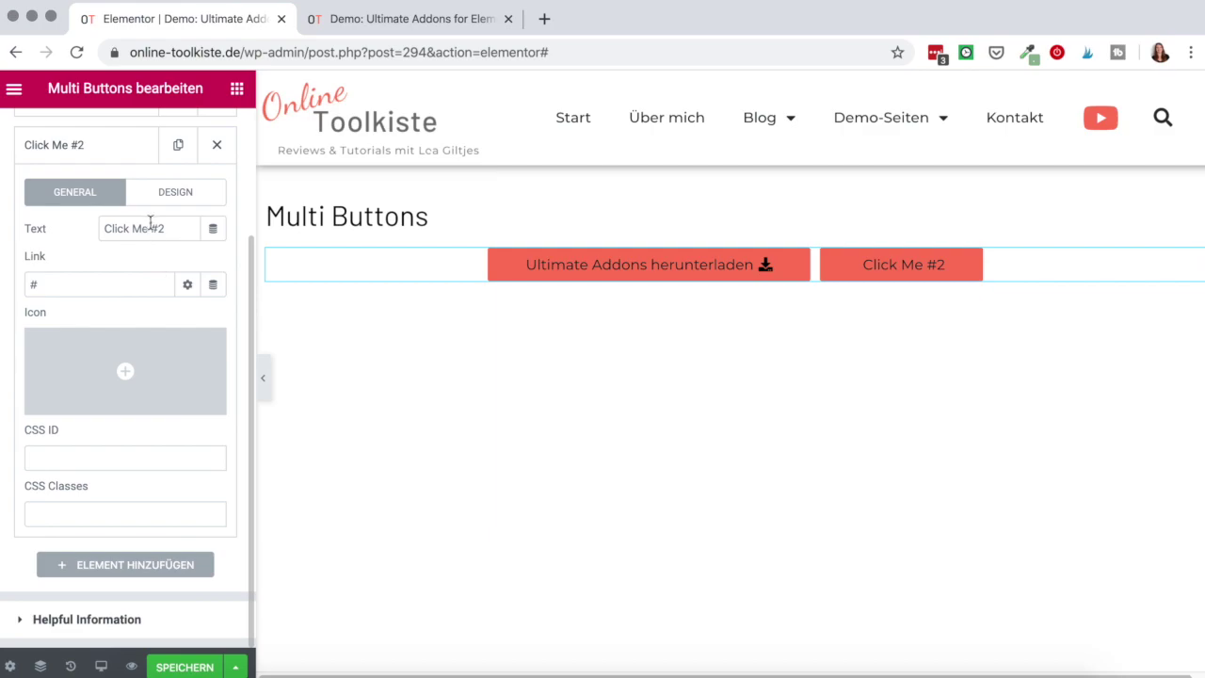
{"action": "type", "text": "UAE Tutorials anschauen"}
{"action": "left_click", "coordinate": [160, 263]}
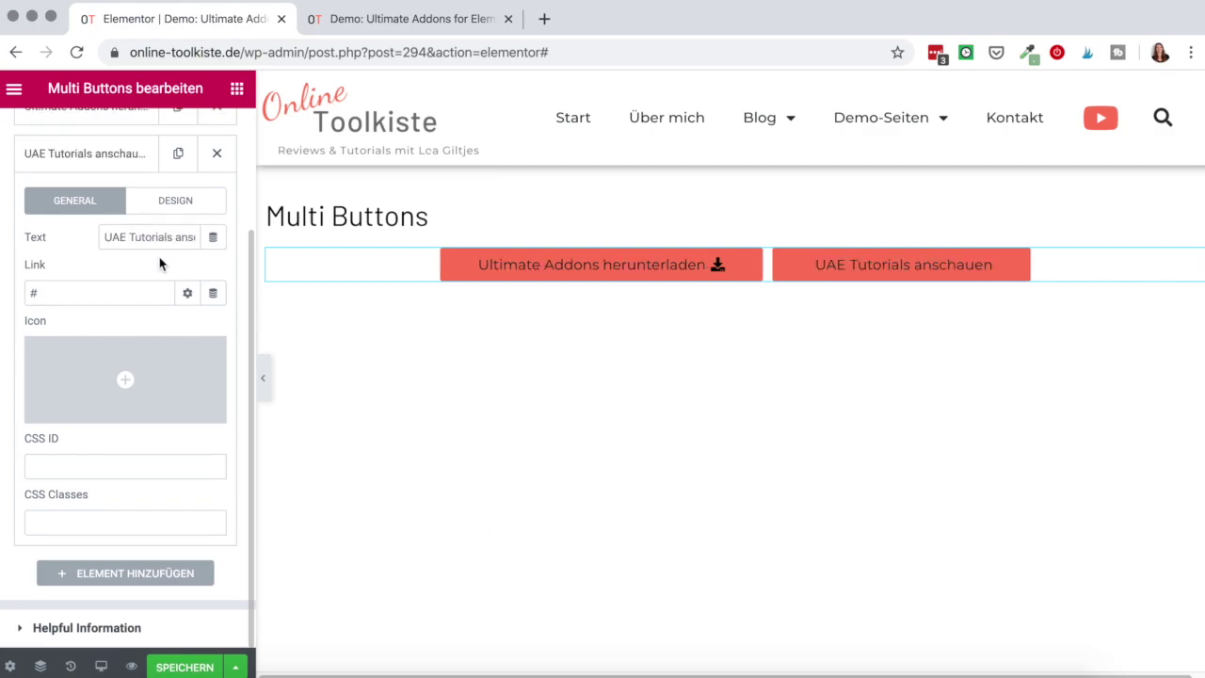
{"action": "triple_click", "coordinate": [94, 293]}
{"action": "key", "text": "ctrl+v"}
{"action": "left_click", "coordinate": [188, 292]}
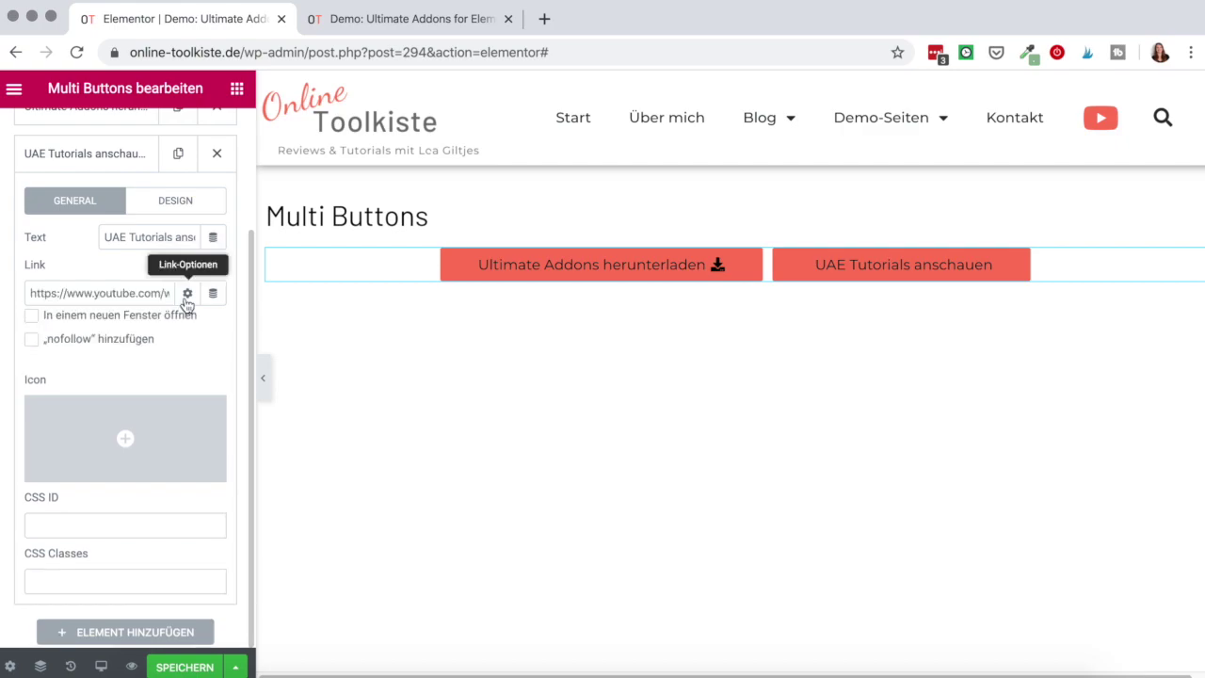
{"action": "left_click", "coordinate": [187, 292]}
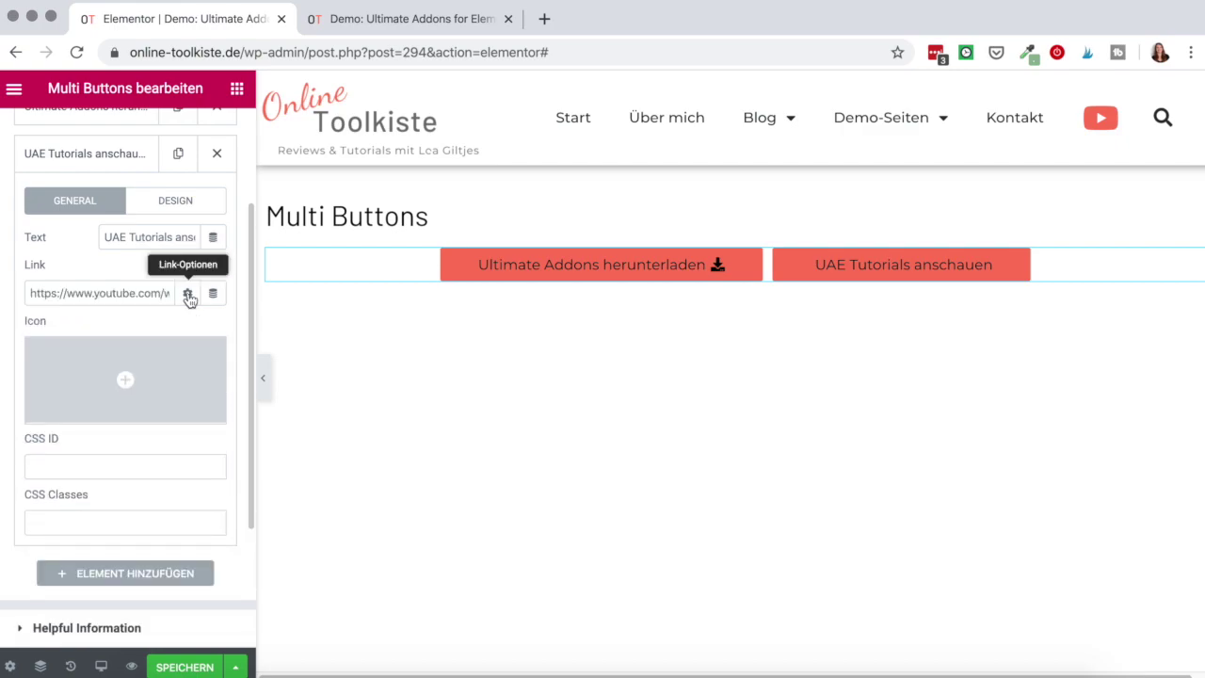
Add the Youtube icon from the icon library to the second button and position it after the text.
{"action": "left_click", "coordinate": [166, 377]}
{"action": "left_click", "coordinate": [669, 156]}
{"action": "type", "text": "you"}
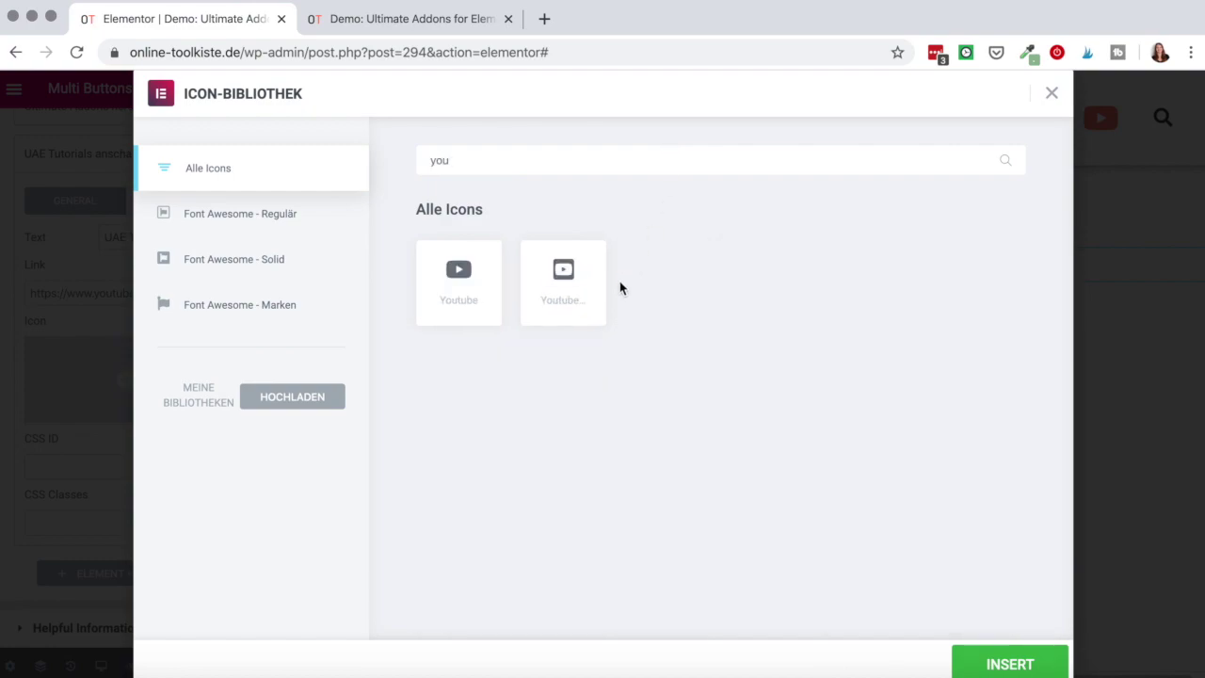
{"action": "left_click", "coordinate": [491, 298]}
{"action": "left_click", "coordinate": [995, 661]}
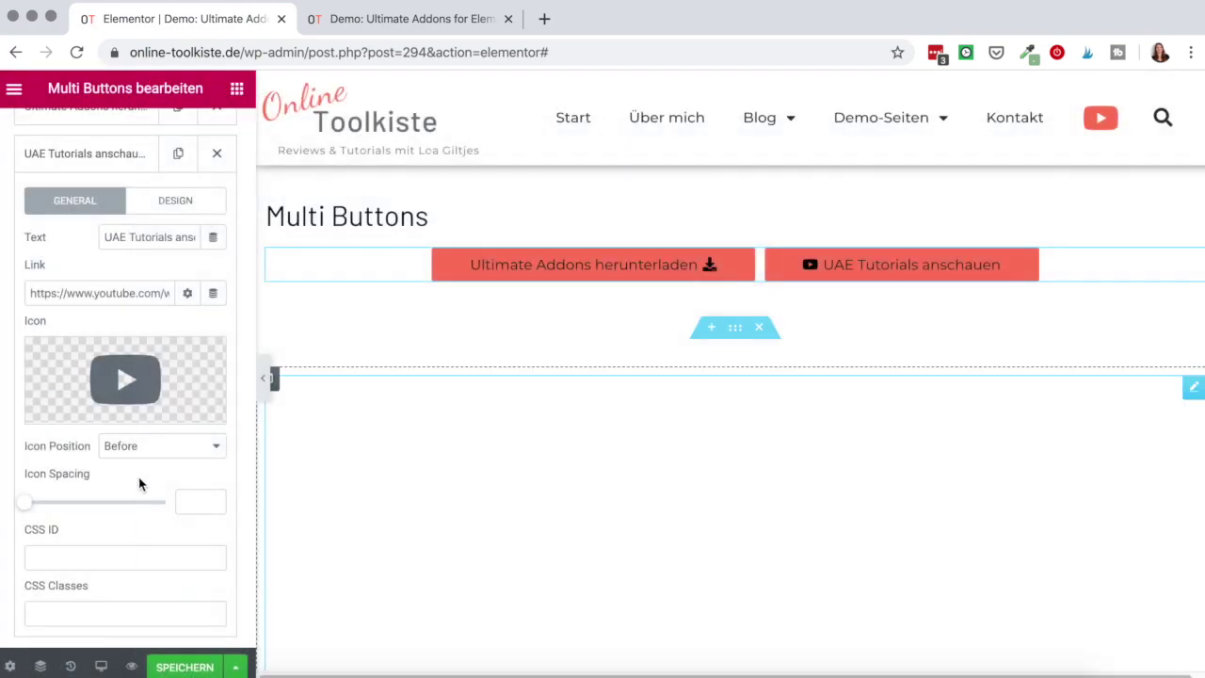
{"action": "left_click", "coordinate": [142, 448]}
{"action": "left_click", "coordinate": [145, 463]}
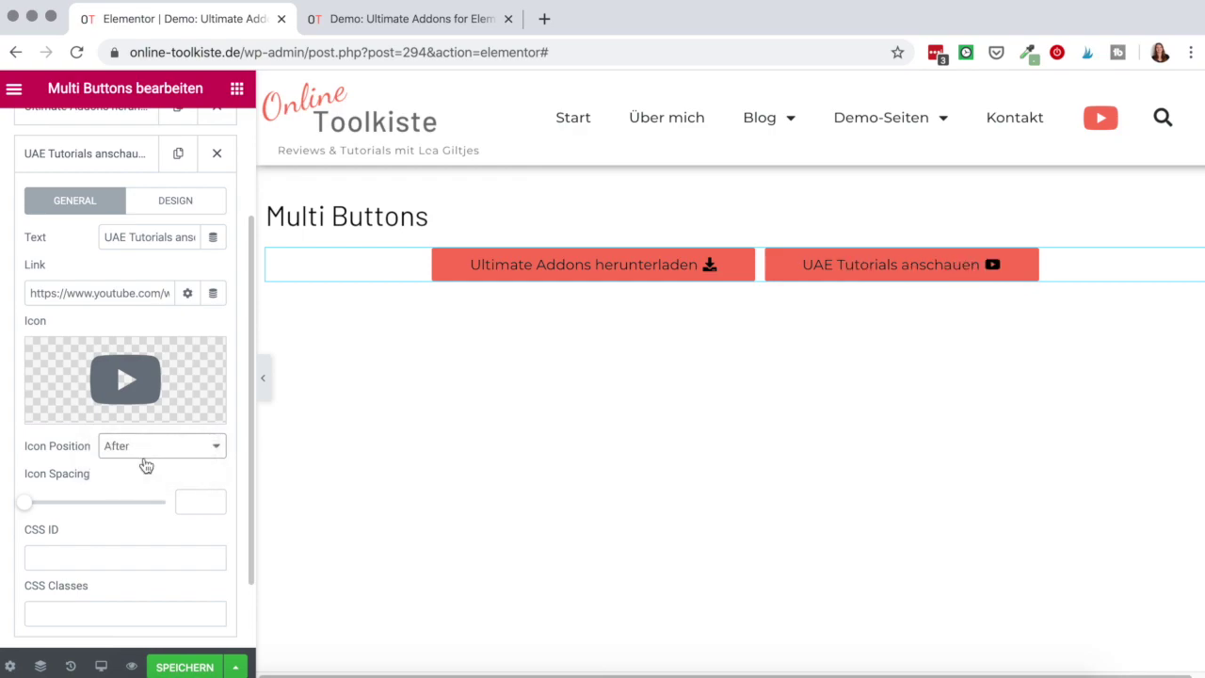
In the widget's design settings, set the button size to Groß and the padding to 15 px on all sides.
{"action": "mouse_move", "coordinate": [163, 358]}
{"action": "scroll", "coordinate": [163, 358], "scroll_direction": "up", "scroll_amount": 1}
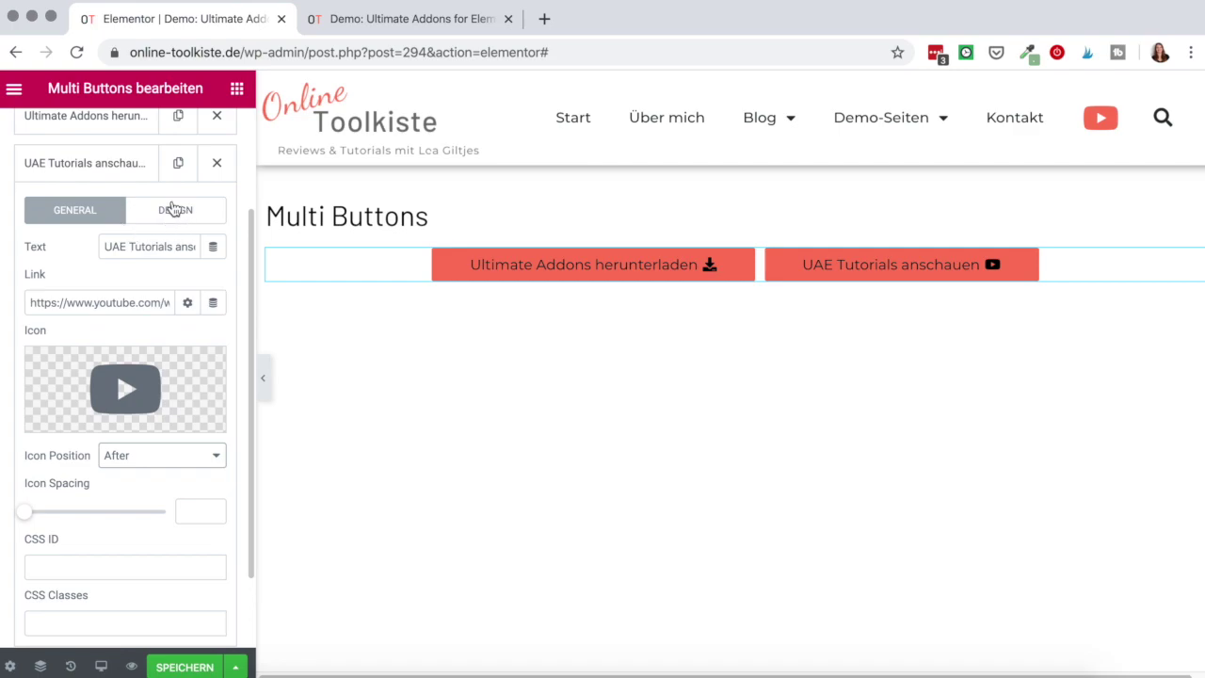
{"action": "scroll", "coordinate": [167, 243], "scroll_direction": "up", "scroll_amount": 5}
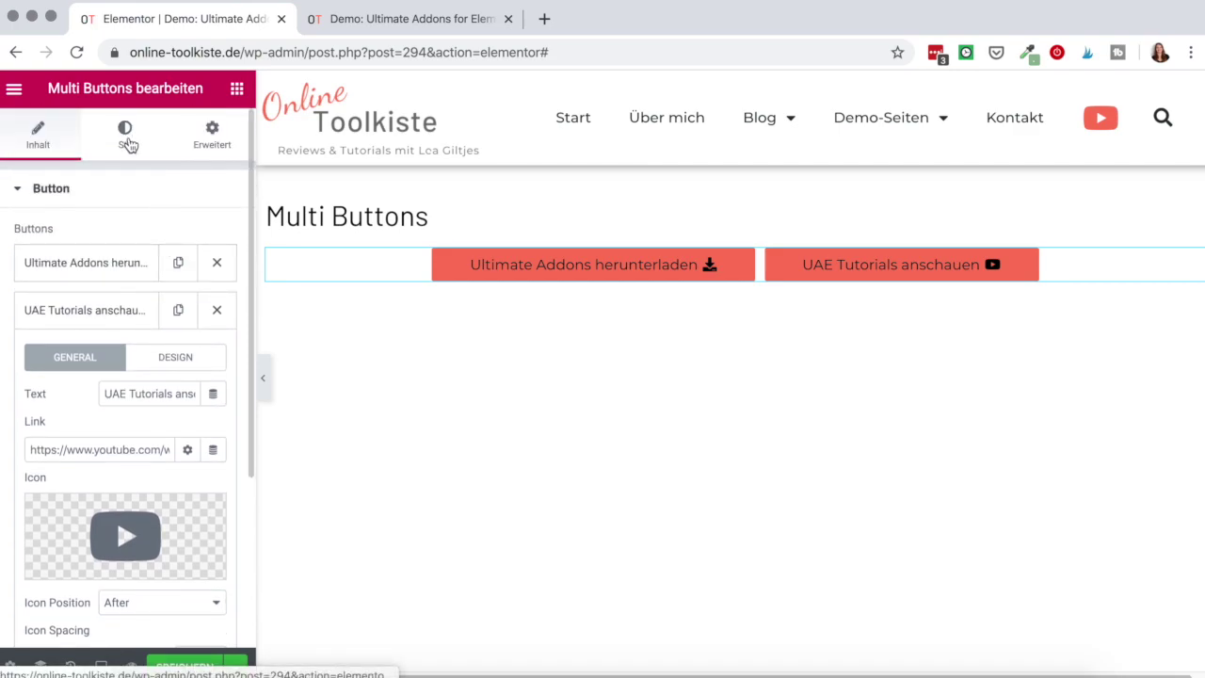
{"action": "left_click", "coordinate": [129, 140]}
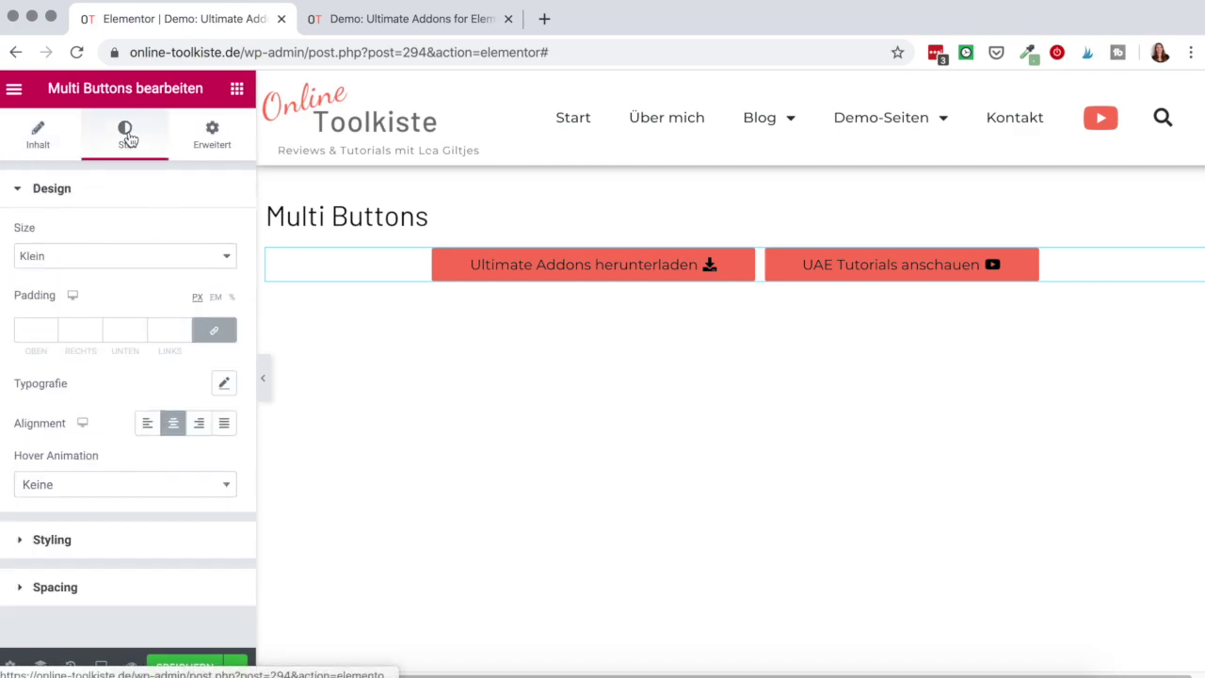
{"action": "left_click", "coordinate": [110, 249]}
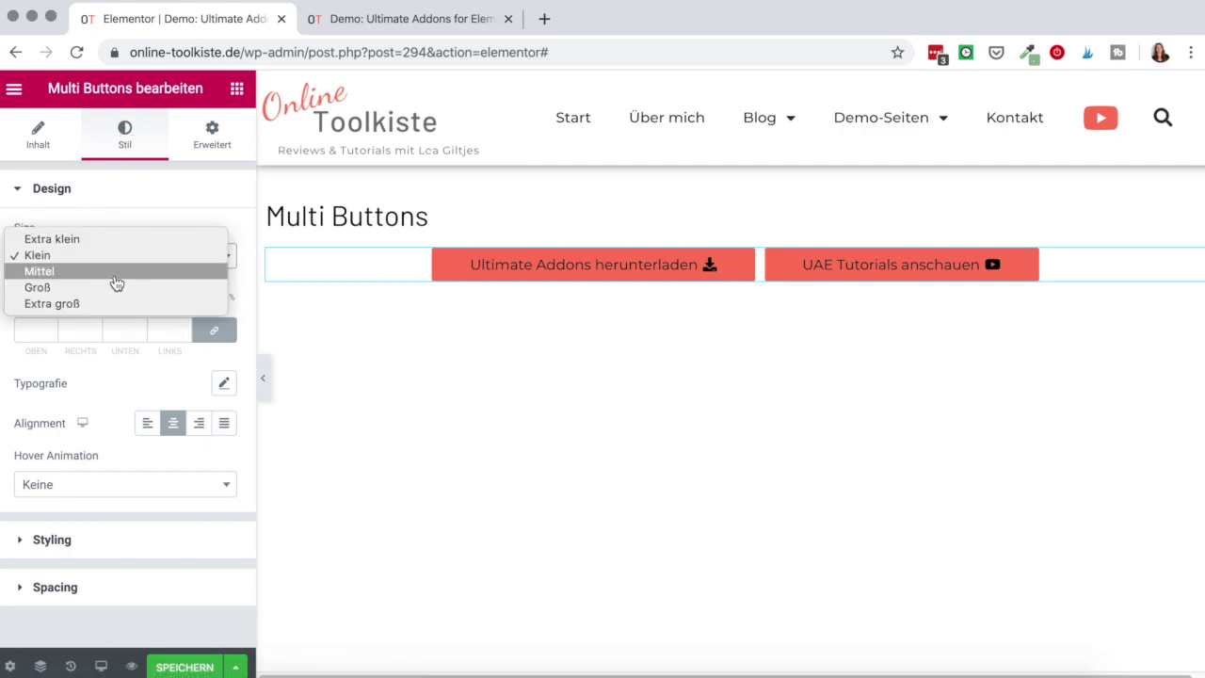
{"action": "left_click", "coordinate": [118, 292]}
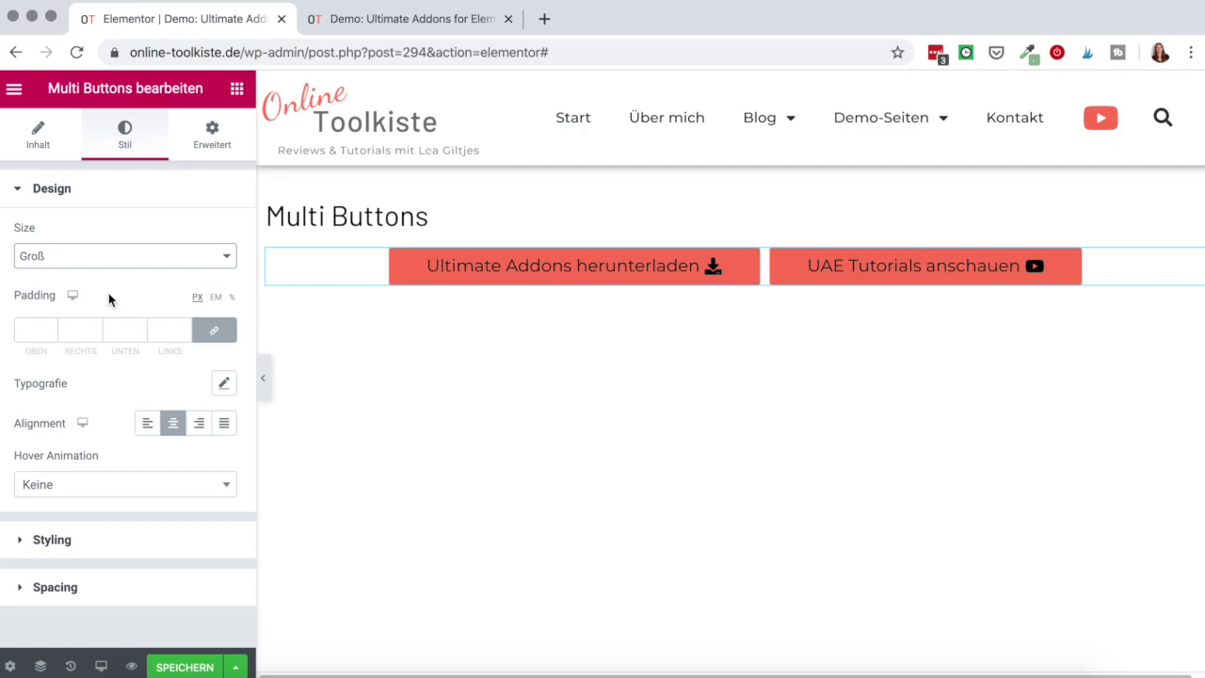
{"action": "left_click", "coordinate": [34, 325]}
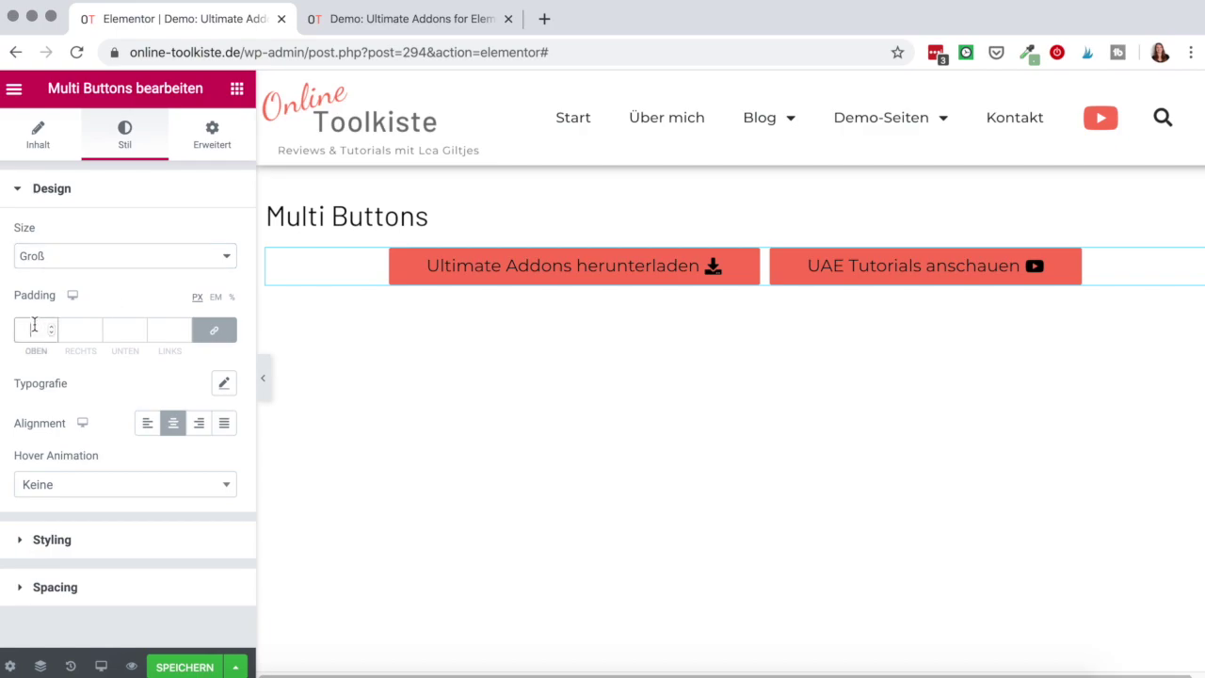
{"action": "type", "text": "15"}
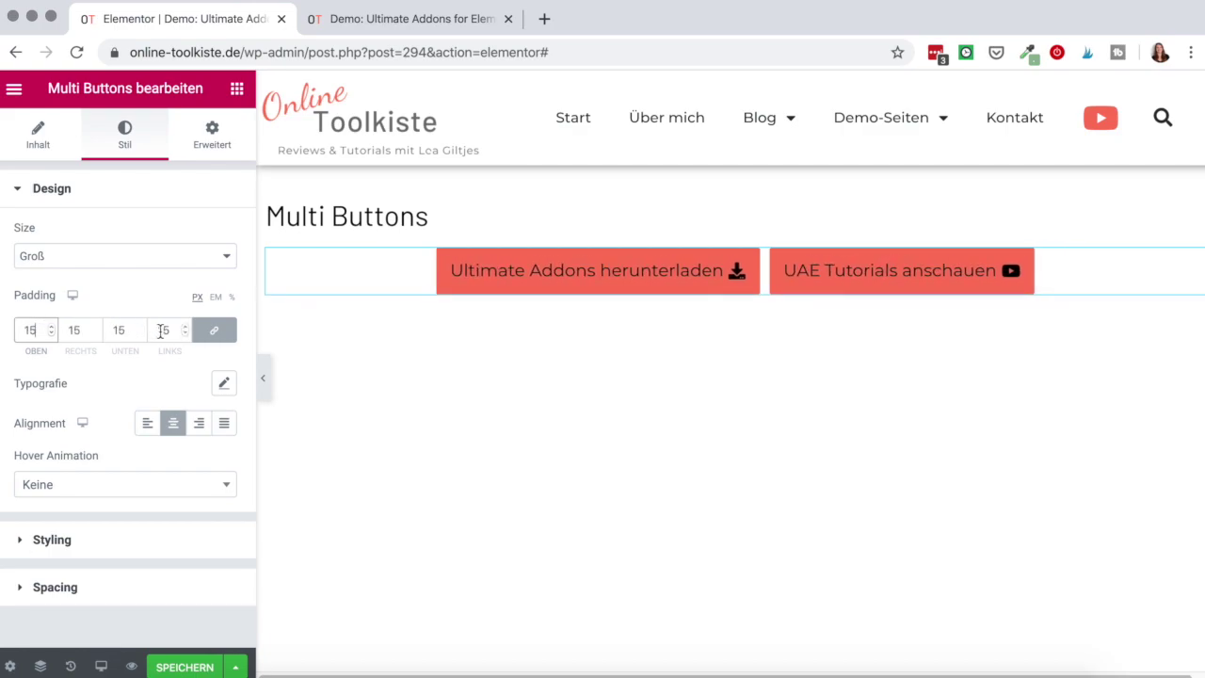
Unlink the padding sides and set the buttons' right and left padding to 25 px.
{"action": "left_click", "coordinate": [213, 334]}
{"action": "left_click_drag", "start_coordinate": [74, 329], "coordinate": [60, 329]}
{"action": "type", "text": "2"}
{"action": "left_click", "coordinate": [158, 331]}
{"action": "type", "text": "2"}
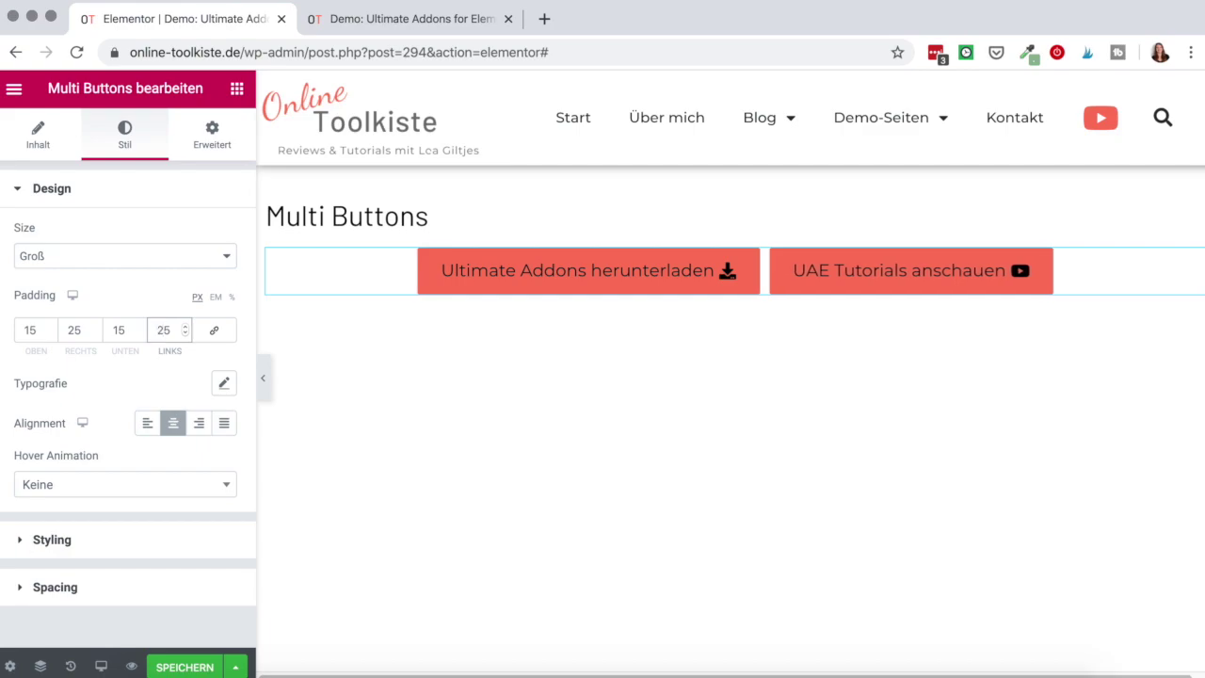
Try the left, right and justified alignments for the buttons and return them to centred.
{"action": "left_click", "coordinate": [143, 423]}
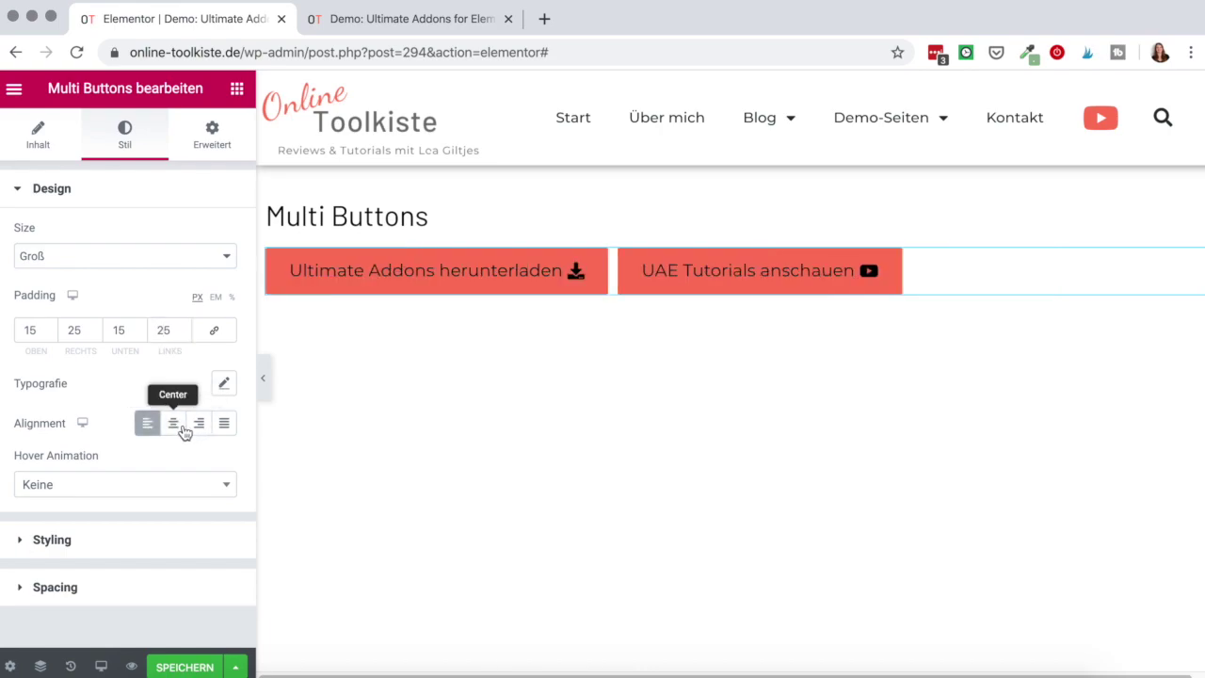
{"action": "left_click", "coordinate": [183, 430]}
{"action": "left_click", "coordinate": [200, 431]}
{"action": "left_click", "coordinate": [222, 429]}
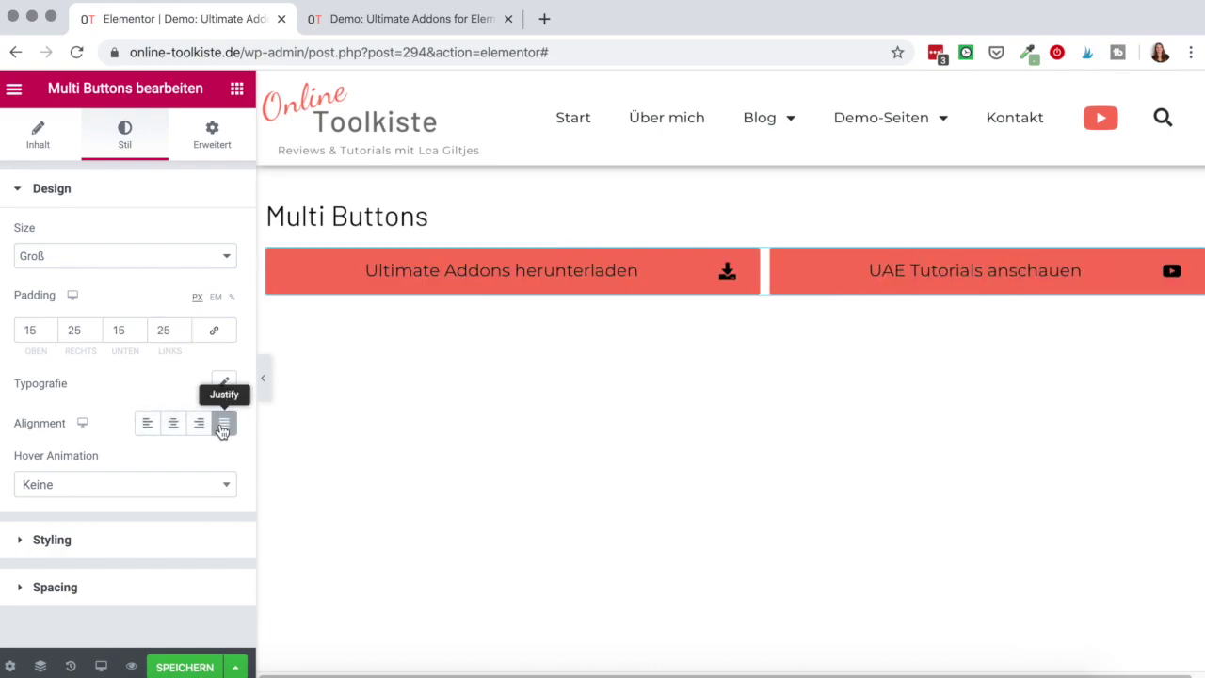
{"action": "left_click", "coordinate": [171, 423]}
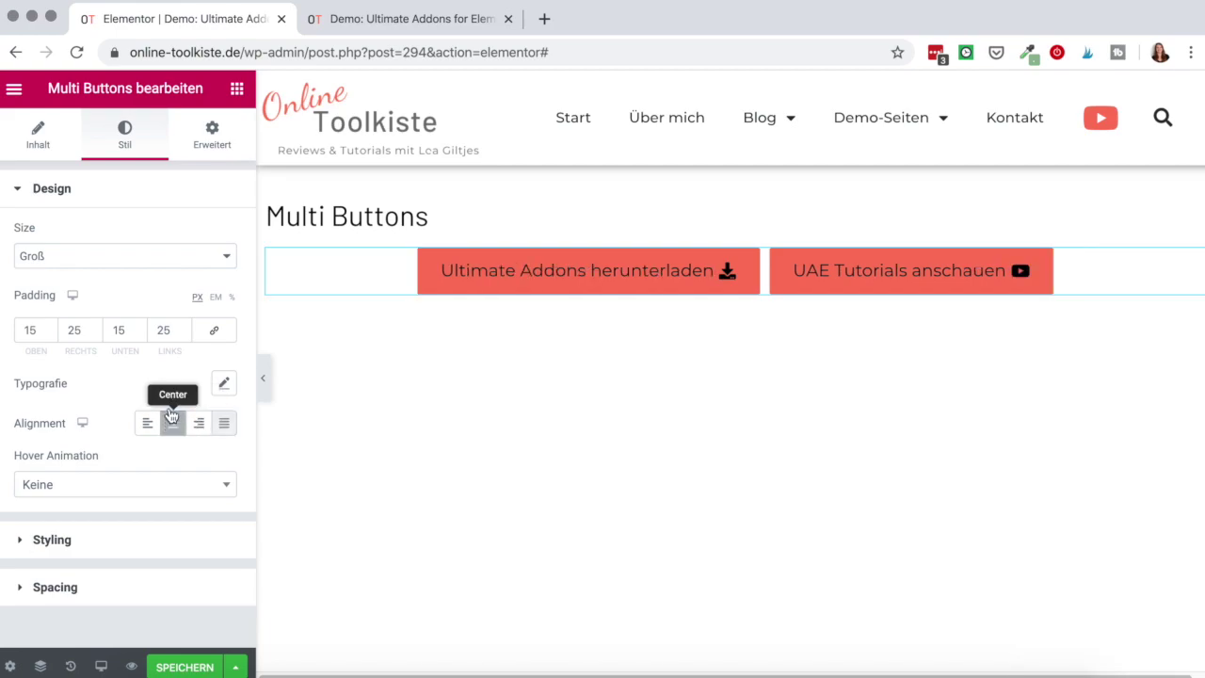
Try a different font size in the buttons' typography settings and close them.
{"action": "left_click", "coordinate": [222, 385]}
{"action": "scroll", "coordinate": [81, 403], "scroll_direction": "down", "scroll_amount": 2}
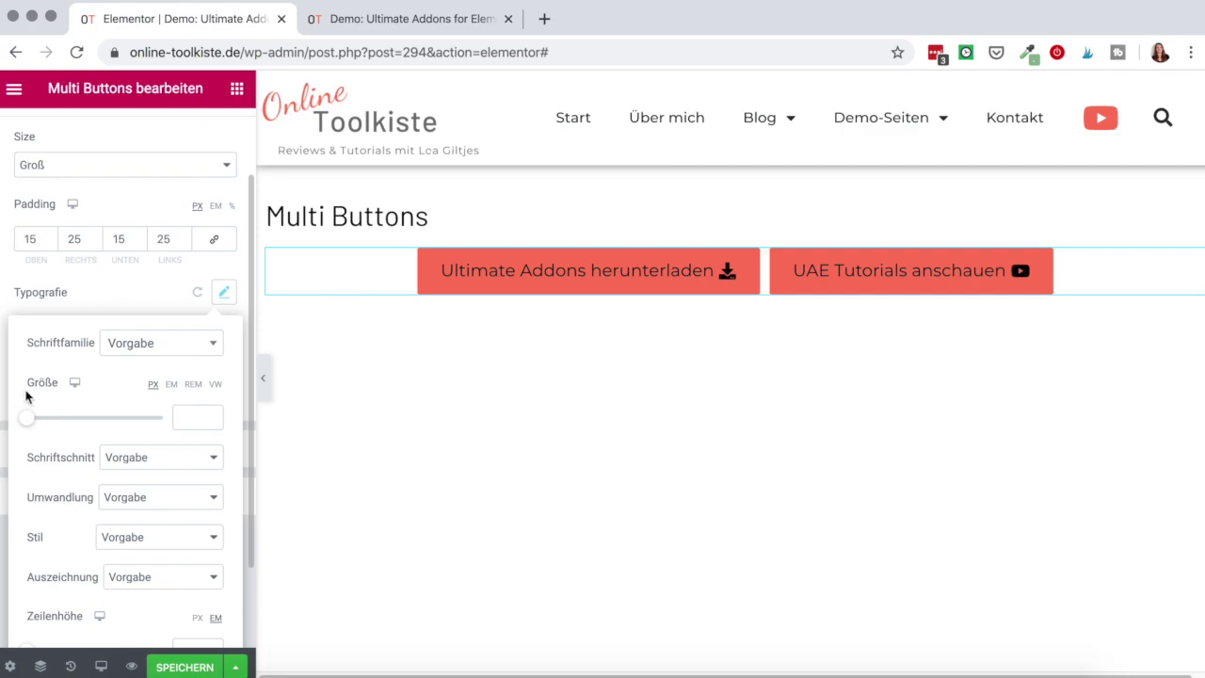
{"action": "left_click", "coordinate": [31, 421]}
{"action": "mouse_move", "coordinate": [31, 421]}
{"action": "left_mouse_down"}
{"action": "mouse_move", "coordinate": [54, 426]}
{"action": "mouse_move", "coordinate": [43, 424]}
{"action": "left_mouse_up"}
{"action": "left_click", "coordinate": [222, 293]}
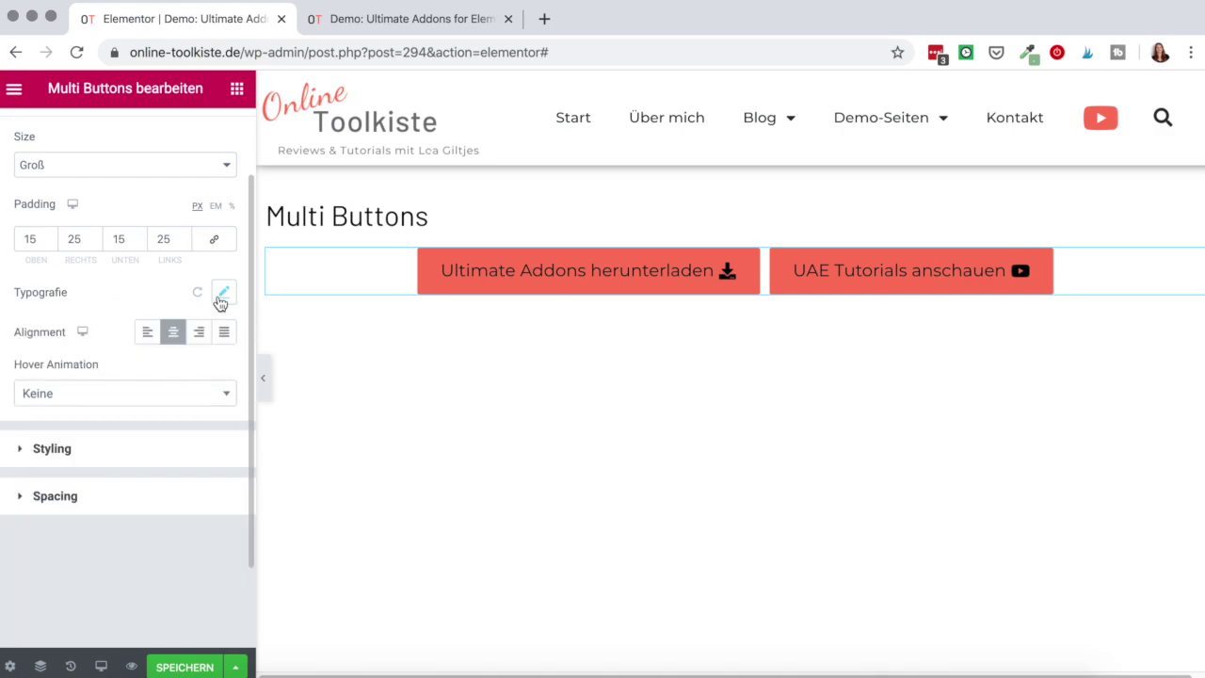
Set the buttons' hover animation to Grow and the space between the buttons to 39 px.
{"action": "left_click", "coordinate": [135, 392]}
{"action": "left_click", "coordinate": [56, 450]}
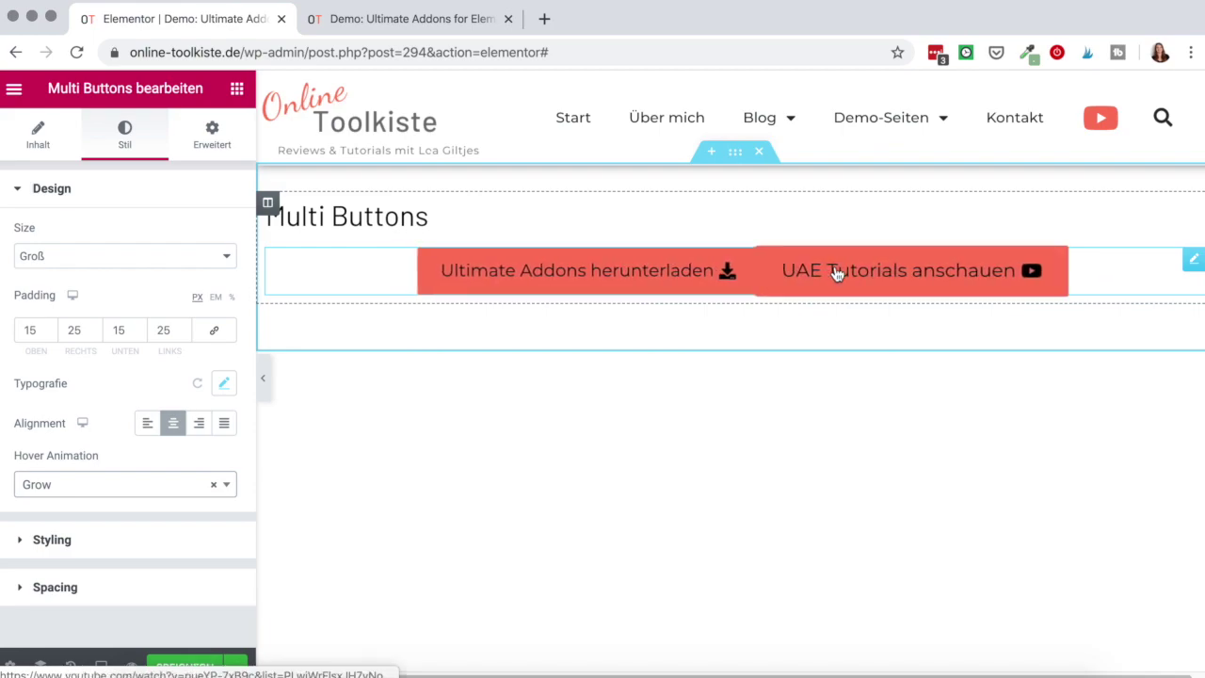
{"action": "left_click", "coordinate": [150, 578]}
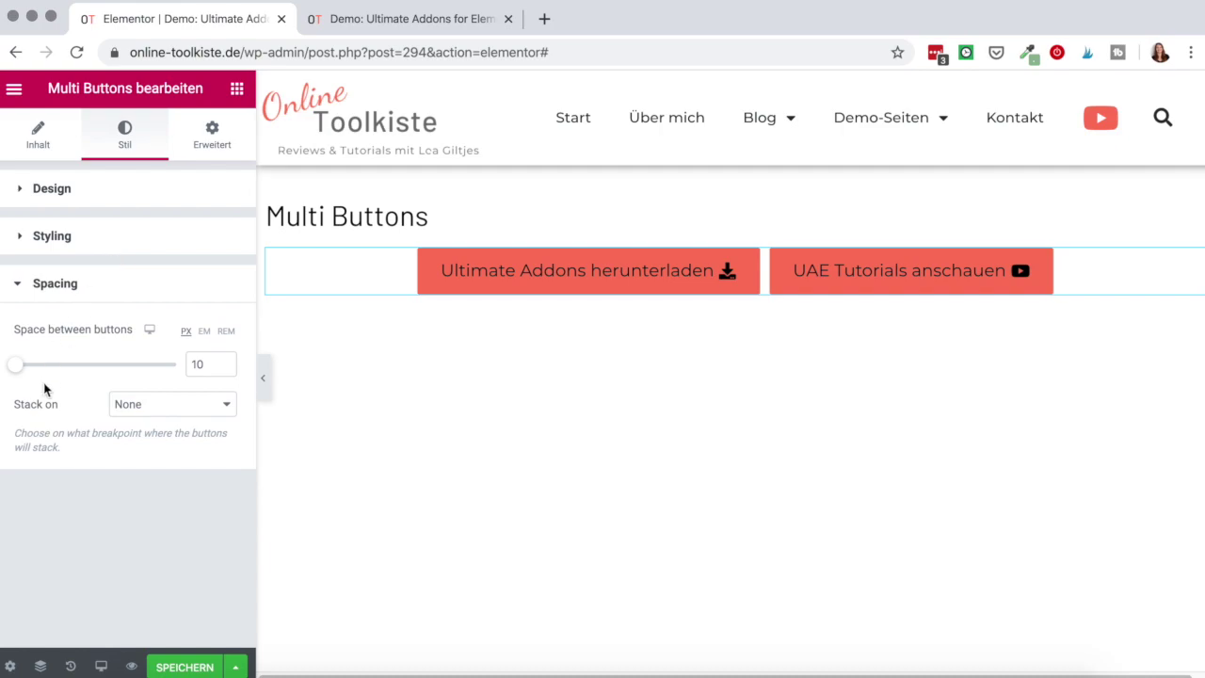
{"action": "left_click_drag", "start_coordinate": [21, 374], "coordinate": [21, 369]}
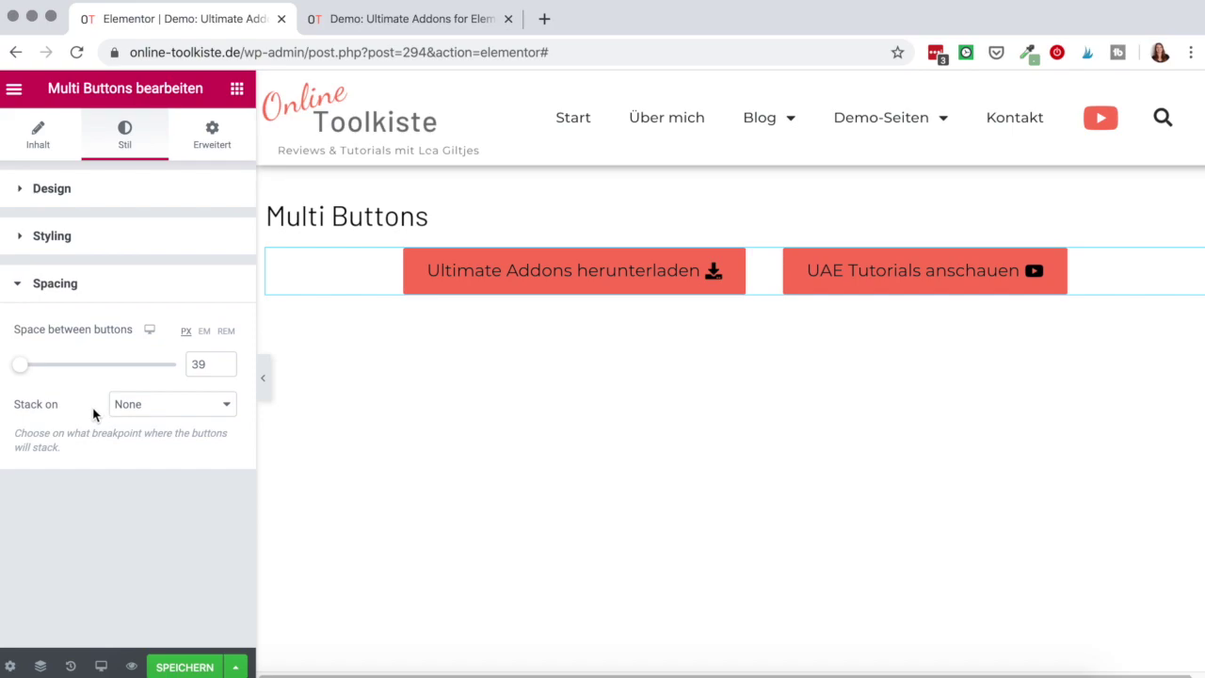
Try stacking the buttons on Desktop and on Tablet, and set the stacking back to None.
{"action": "left_click", "coordinate": [146, 411]}
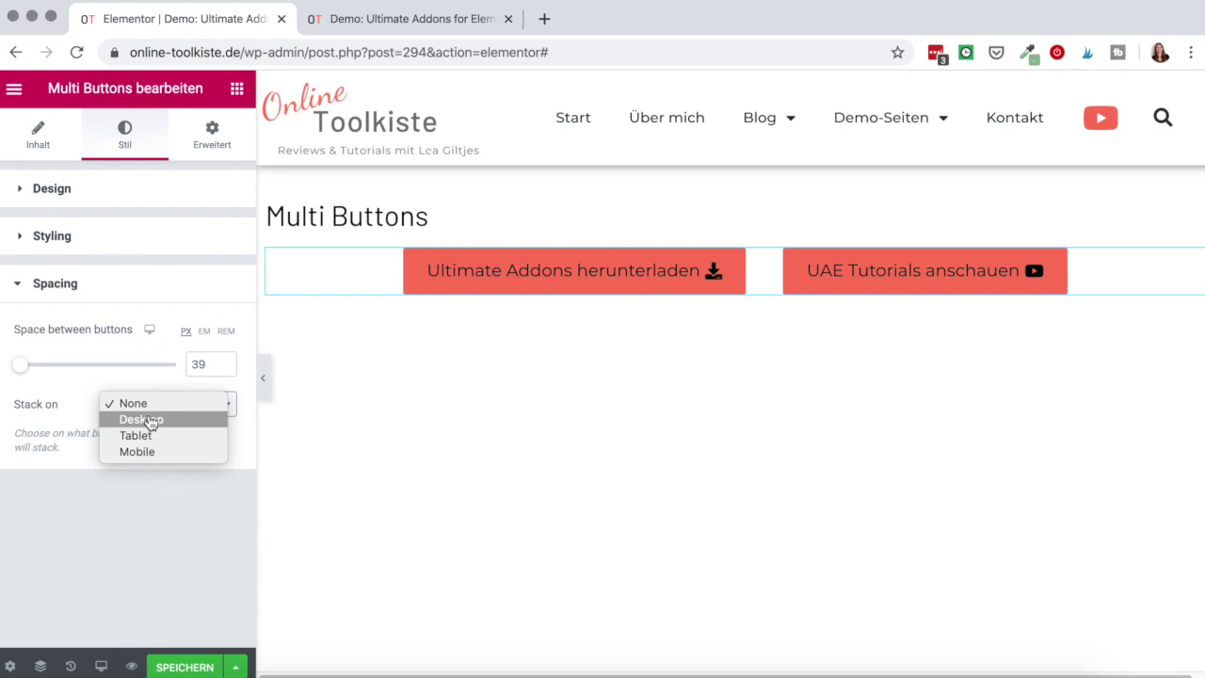
{"action": "left_click", "coordinate": [152, 421]}
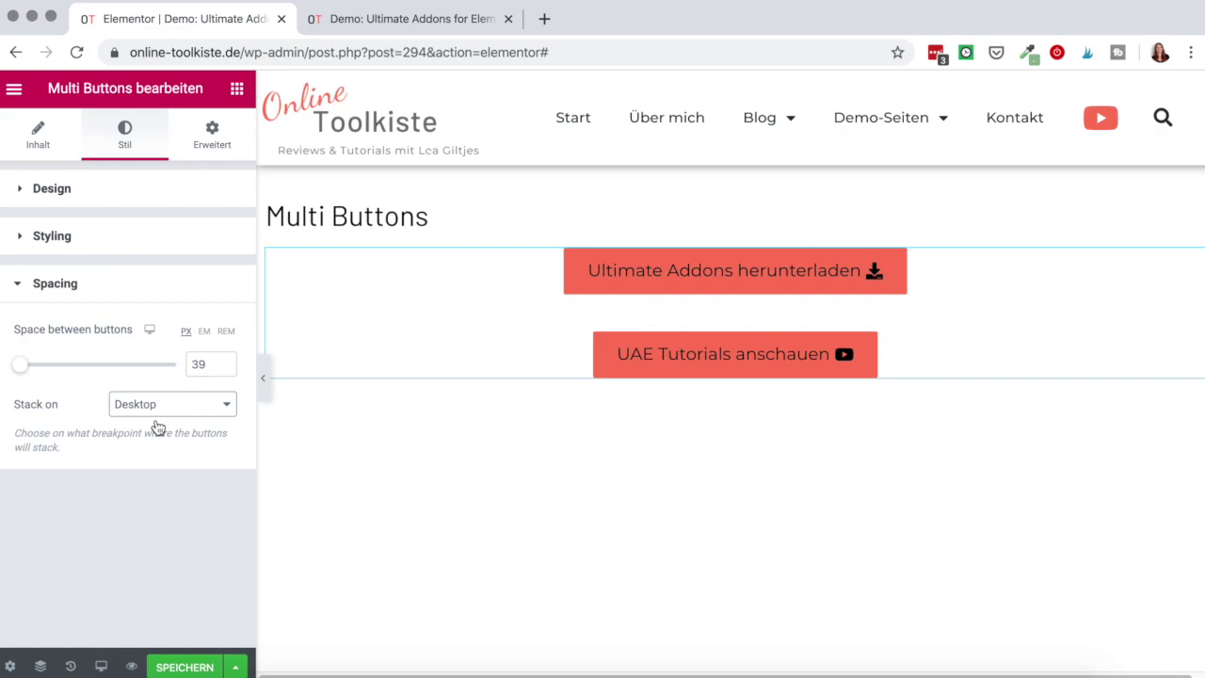
{"action": "left_click", "coordinate": [182, 414]}
{"action": "left_click", "coordinate": [178, 419]}
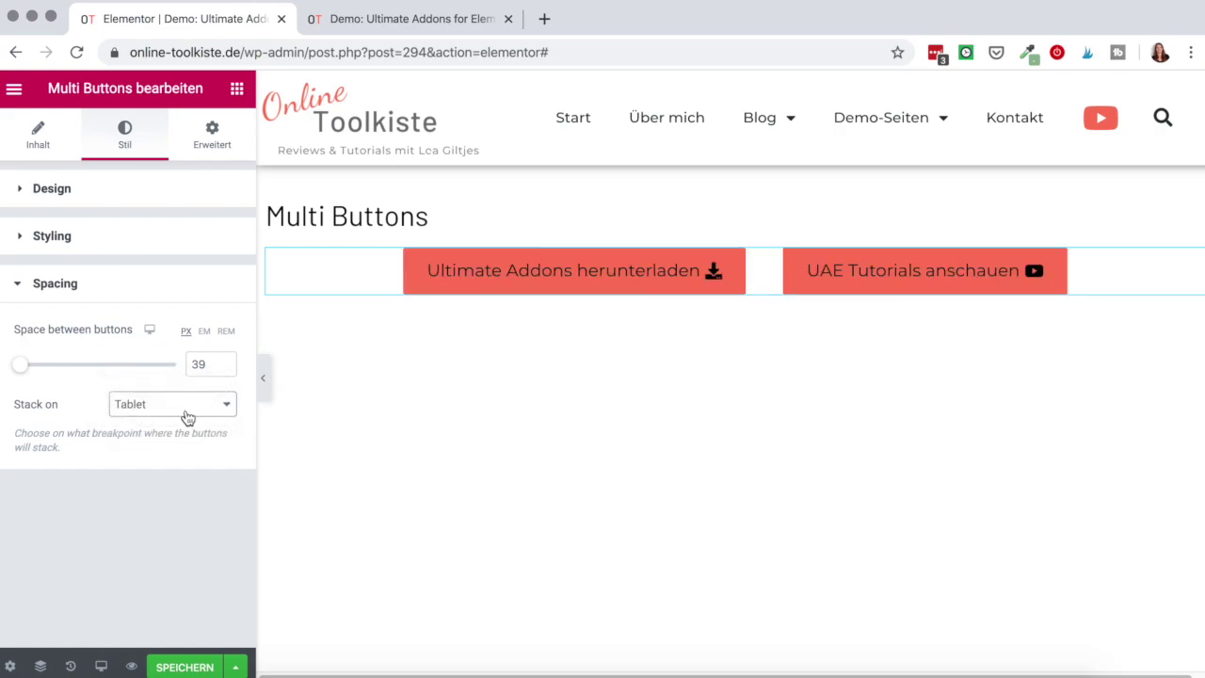
{"action": "left_click", "coordinate": [195, 406]}
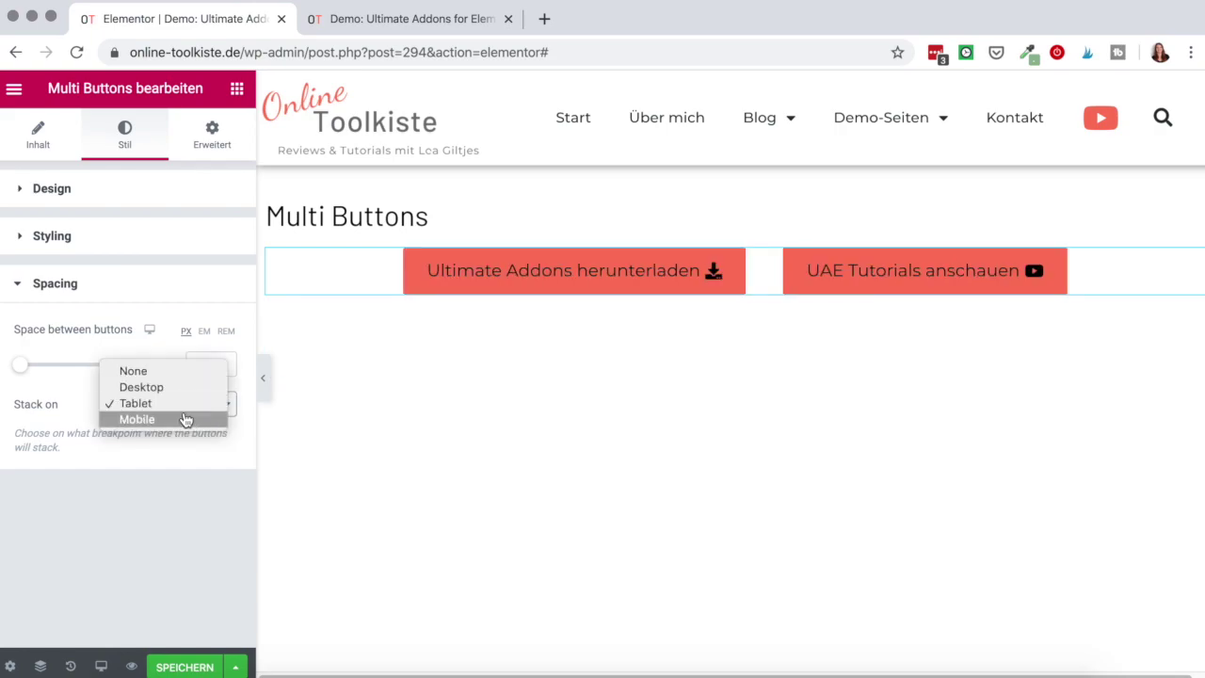
{"action": "left_click", "coordinate": [160, 372]}
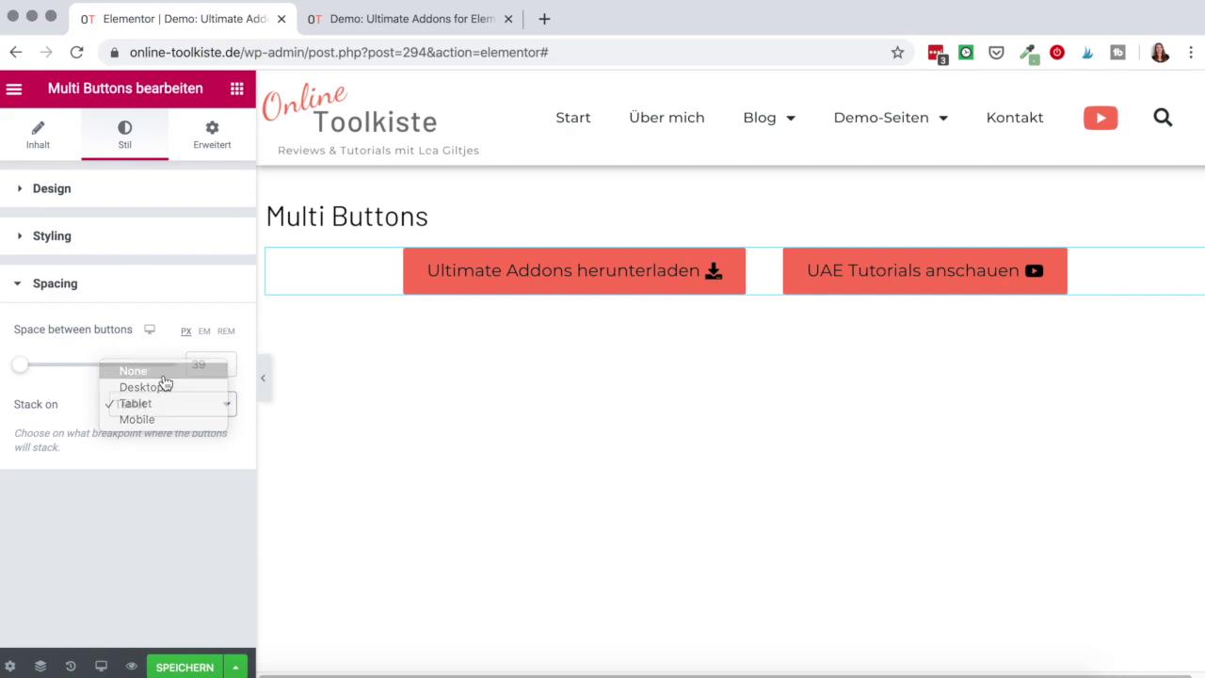
In the widget's styling settings, set the normal text color of the buttons to white.
{"action": "left_click", "coordinate": [95, 244]}
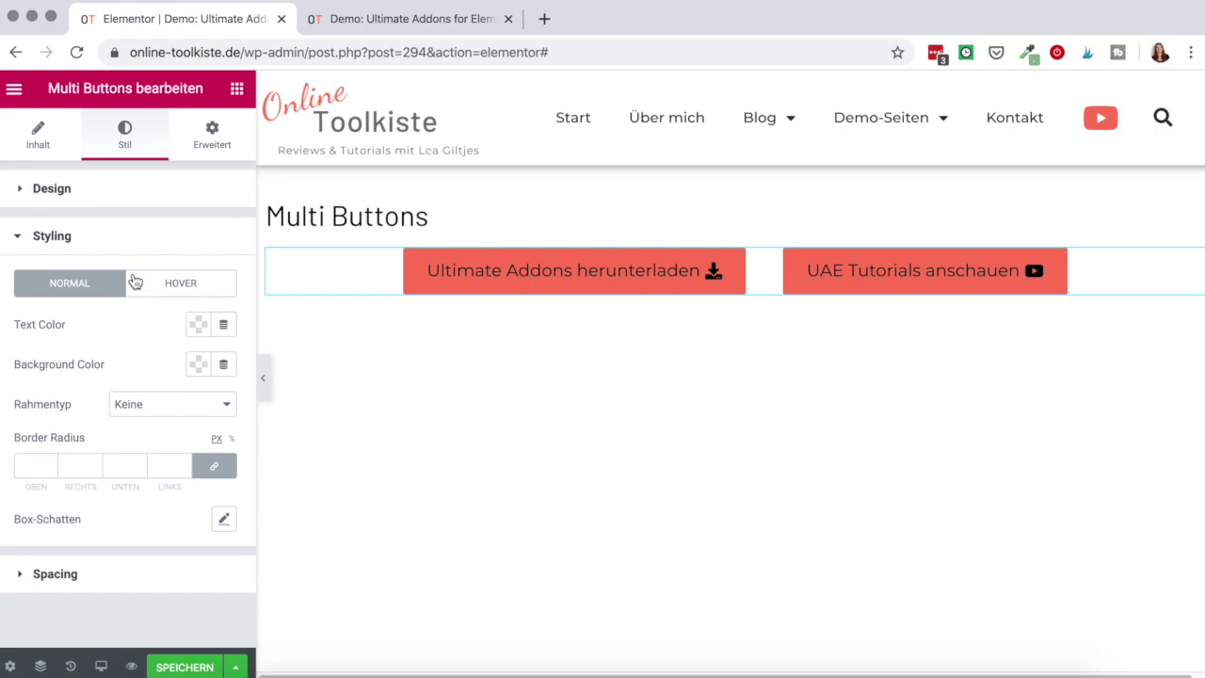
{"action": "left_click", "coordinate": [197, 324]}
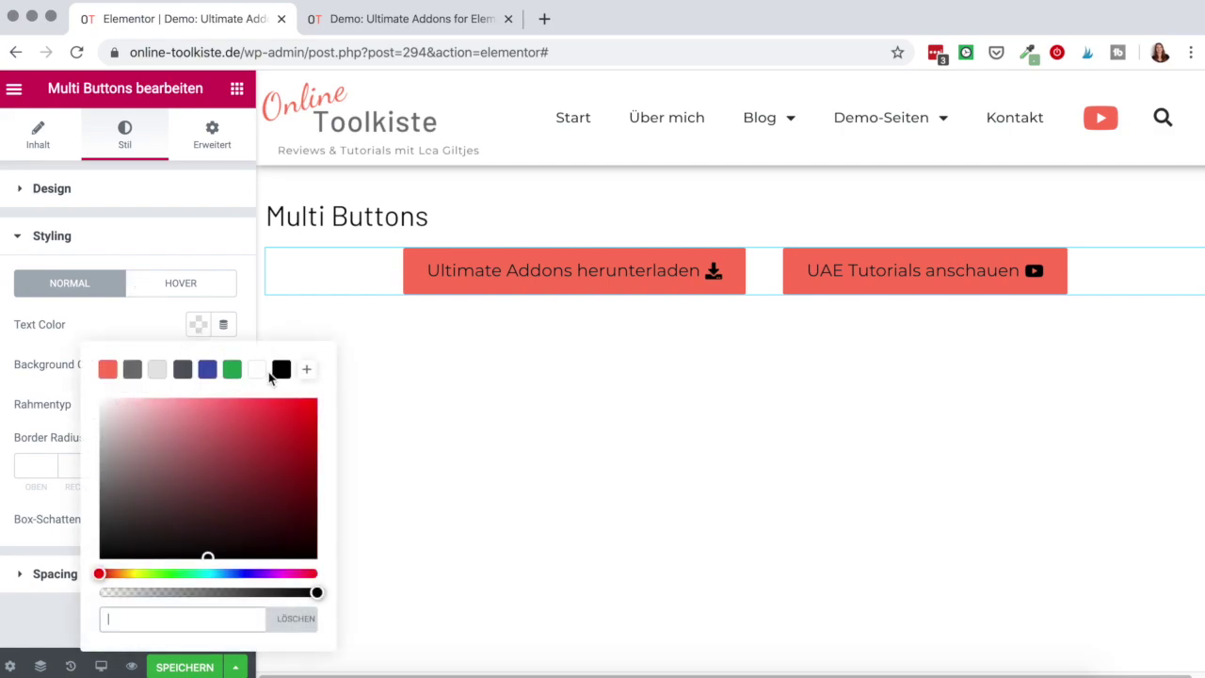
{"action": "left_click", "coordinate": [257, 370]}
{"action": "left_click", "coordinate": [131, 329]}
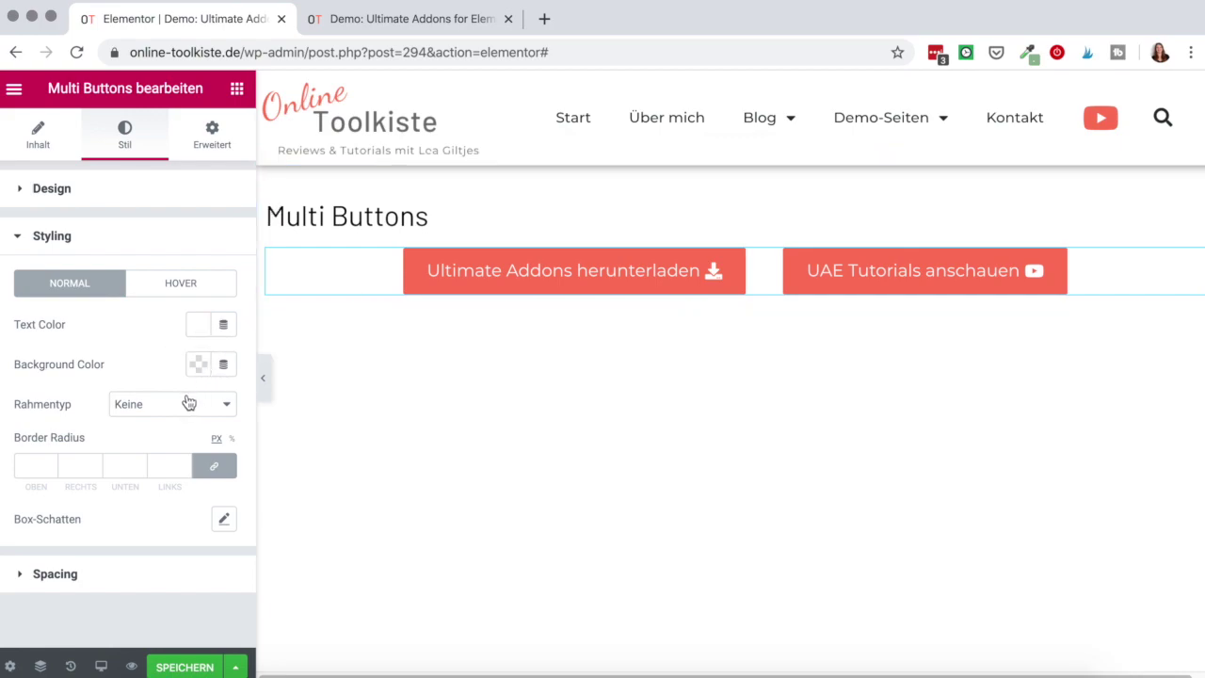
Set the buttons' border radius to 30 px on all corners and the space between them to 33 px.
{"action": "left_click", "coordinate": [29, 464]}
{"action": "type", "text": "30"}
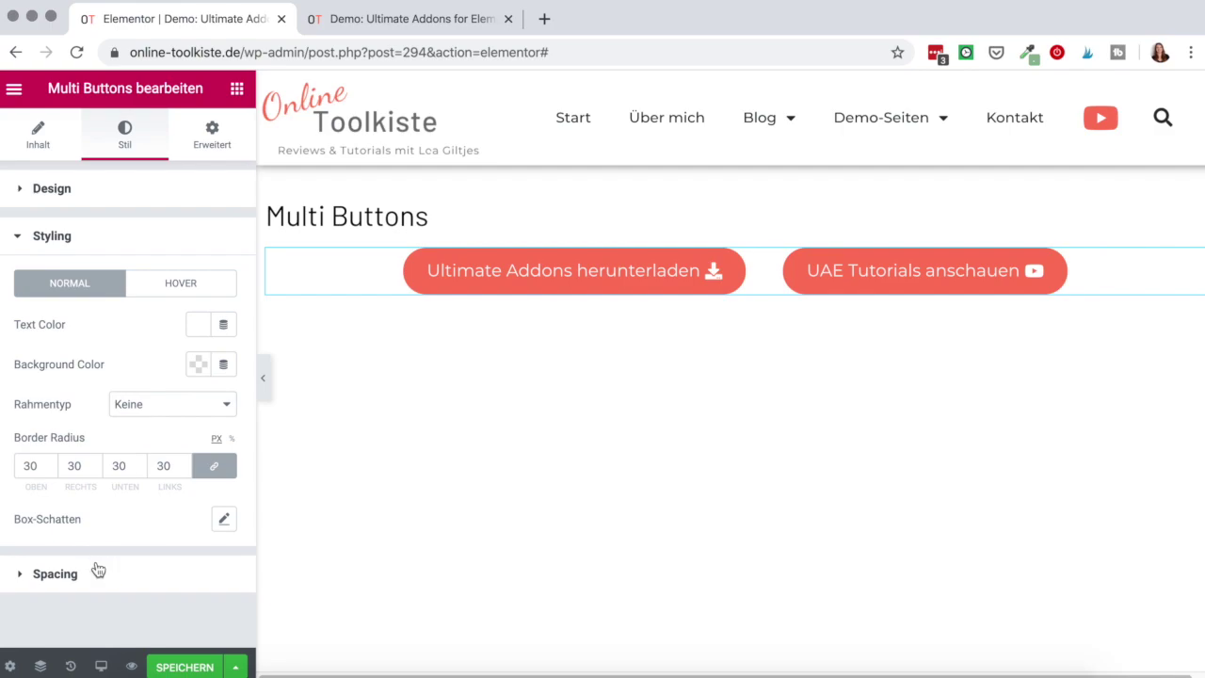
{"action": "left_click", "coordinate": [140, 573]}
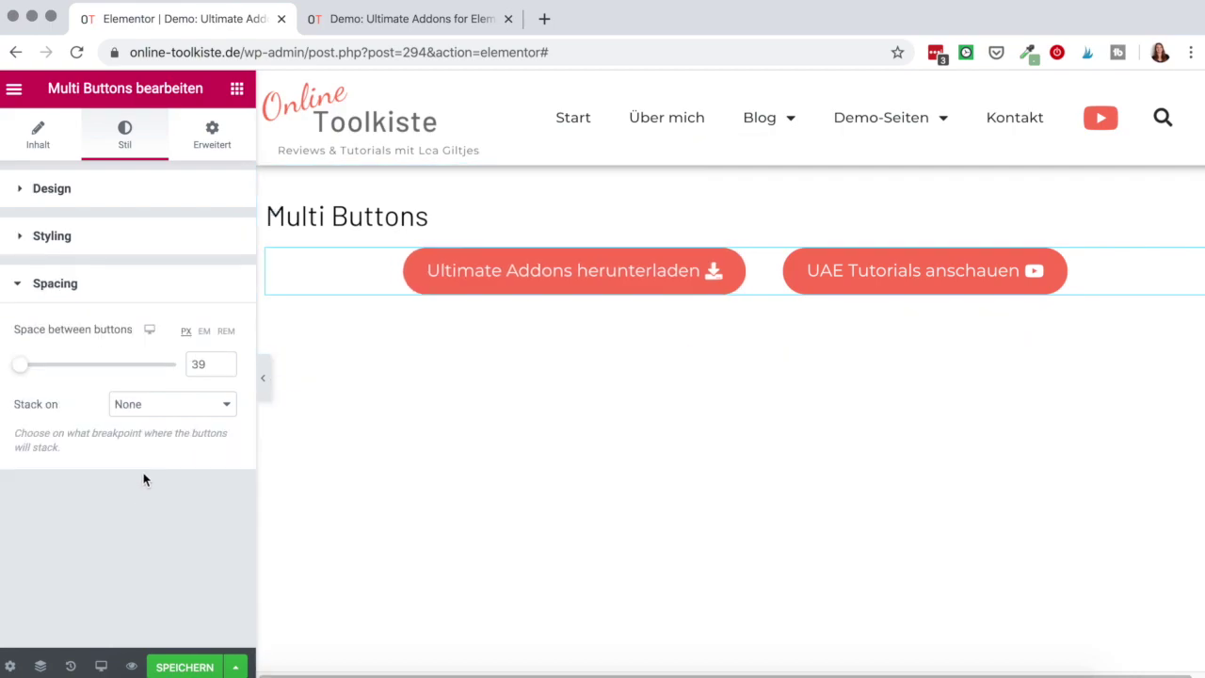
{"action": "left_click_drag", "start_coordinate": [13, 372], "coordinate": [19, 377]}
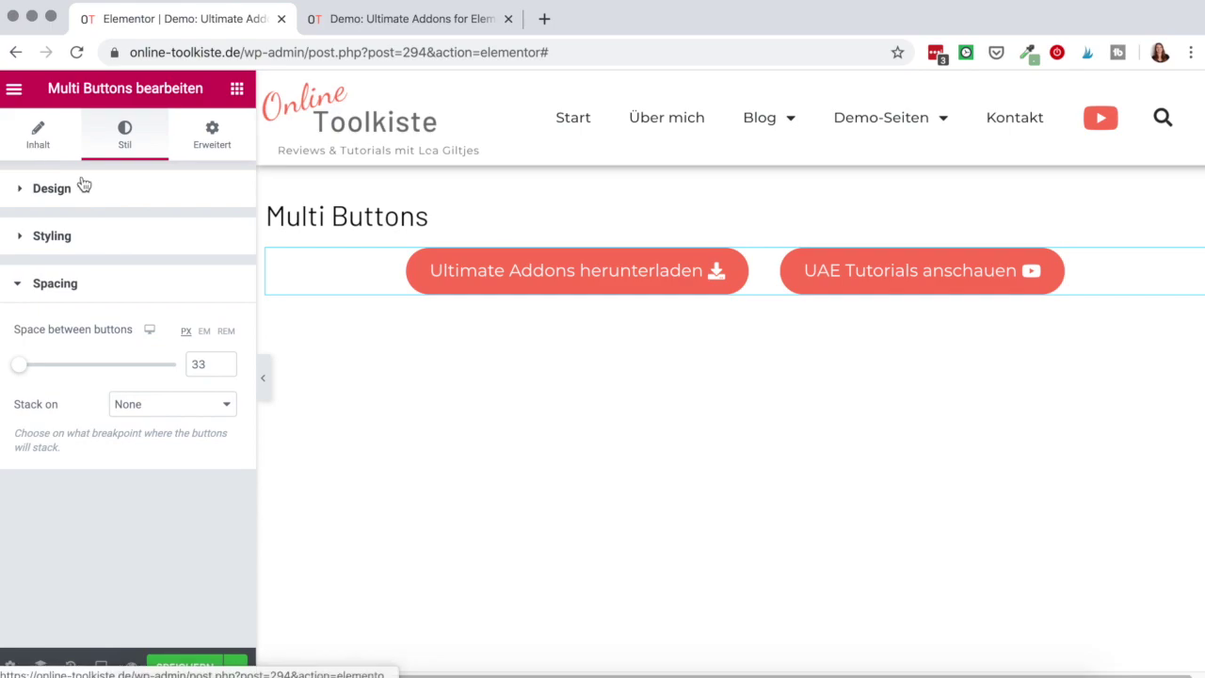
In the individual design settings of the "UAE Tutorials anschauen" button, set the normal text color to the saved coral red.
{"action": "left_click", "coordinate": [117, 261]}
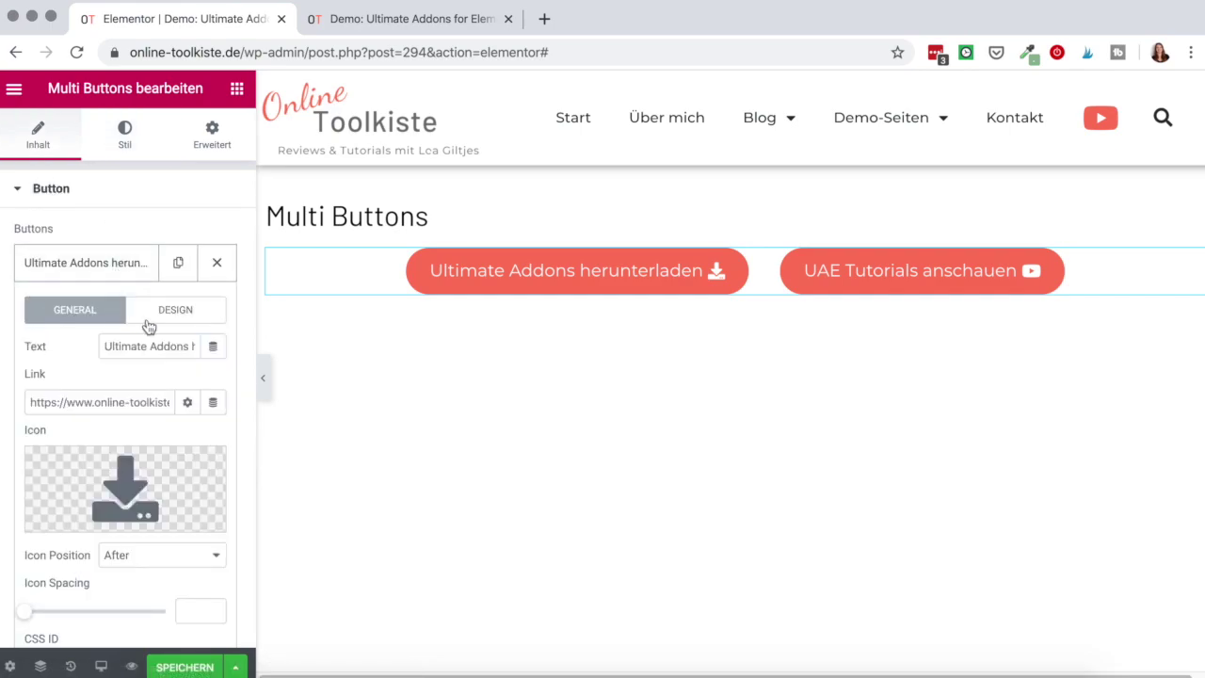
{"action": "left_click", "coordinate": [180, 328]}
{"action": "scroll", "coordinate": [188, 358], "scroll_direction": "down", "scroll_amount": 1}
{"action": "scroll", "coordinate": [162, 358], "scroll_direction": "down", "scroll_amount": 1}
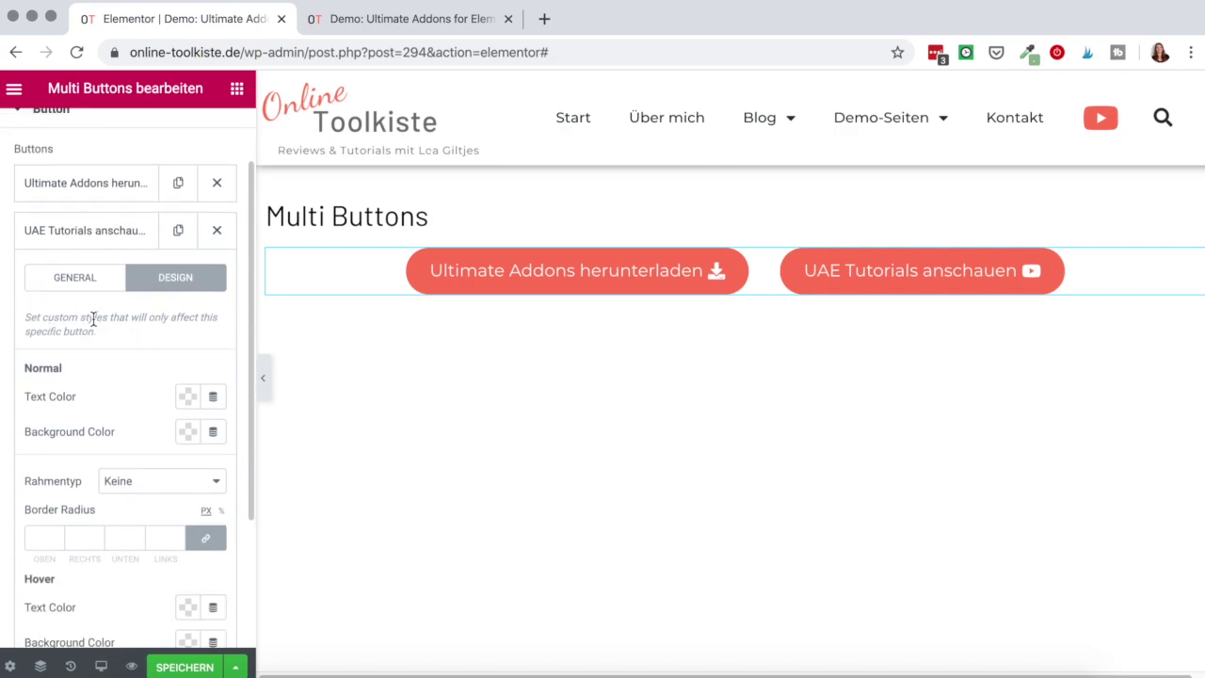
{"action": "scroll", "coordinate": [95, 343], "scroll_direction": "down", "scroll_amount": 1}
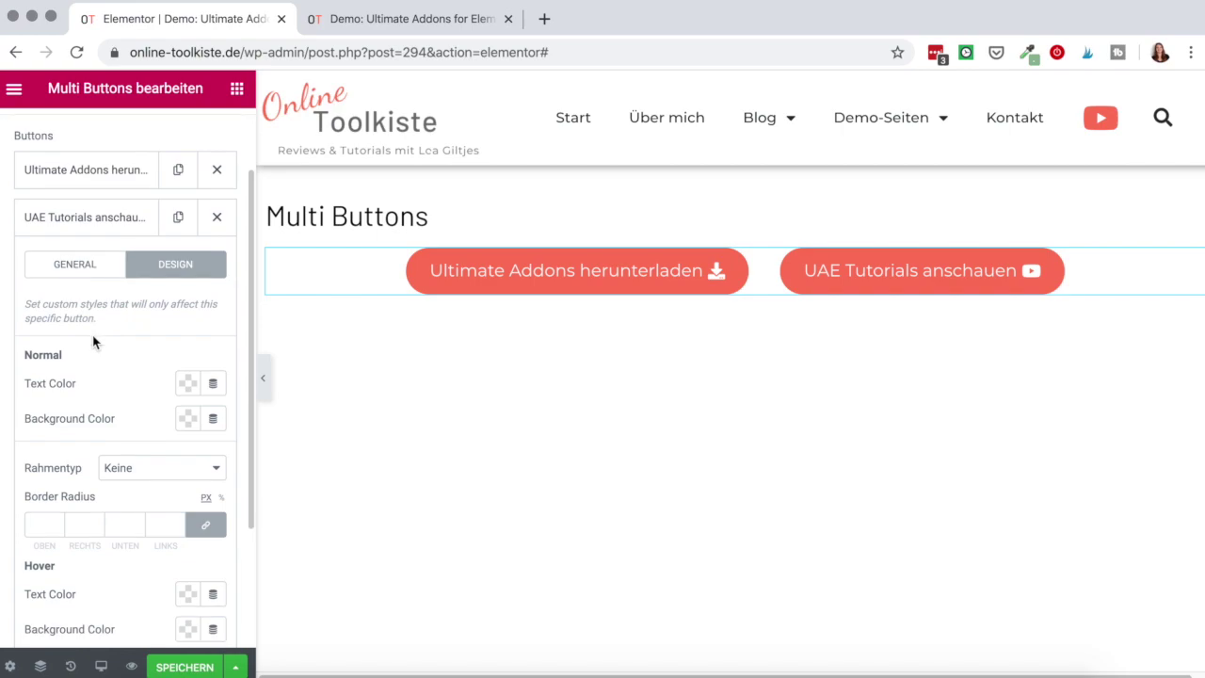
{"action": "scroll", "coordinate": [95, 343], "scroll_direction": "down", "scroll_amount": 1}
{"action": "scroll", "coordinate": [94, 343], "scroll_direction": "down", "scroll_amount": 1}
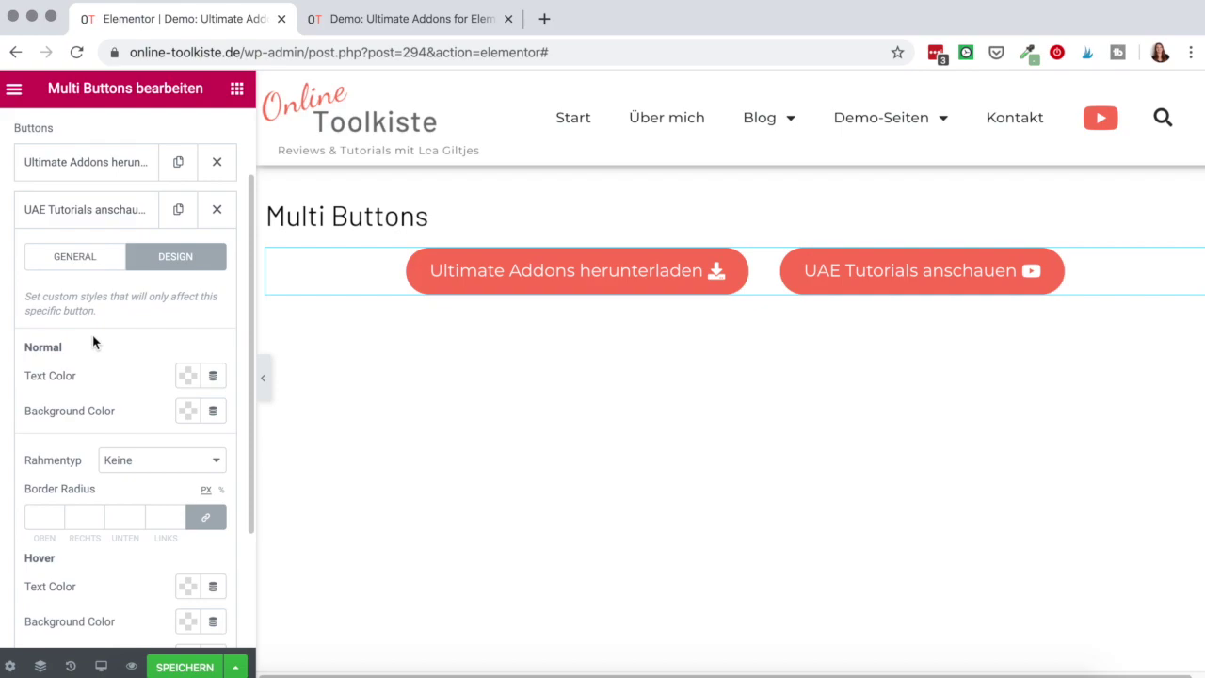
{"action": "scroll", "coordinate": [94, 342], "scroll_direction": "down", "scroll_amount": 3}
{"action": "left_click", "coordinate": [184, 302]}
{"action": "left_click", "coordinate": [97, 343]}
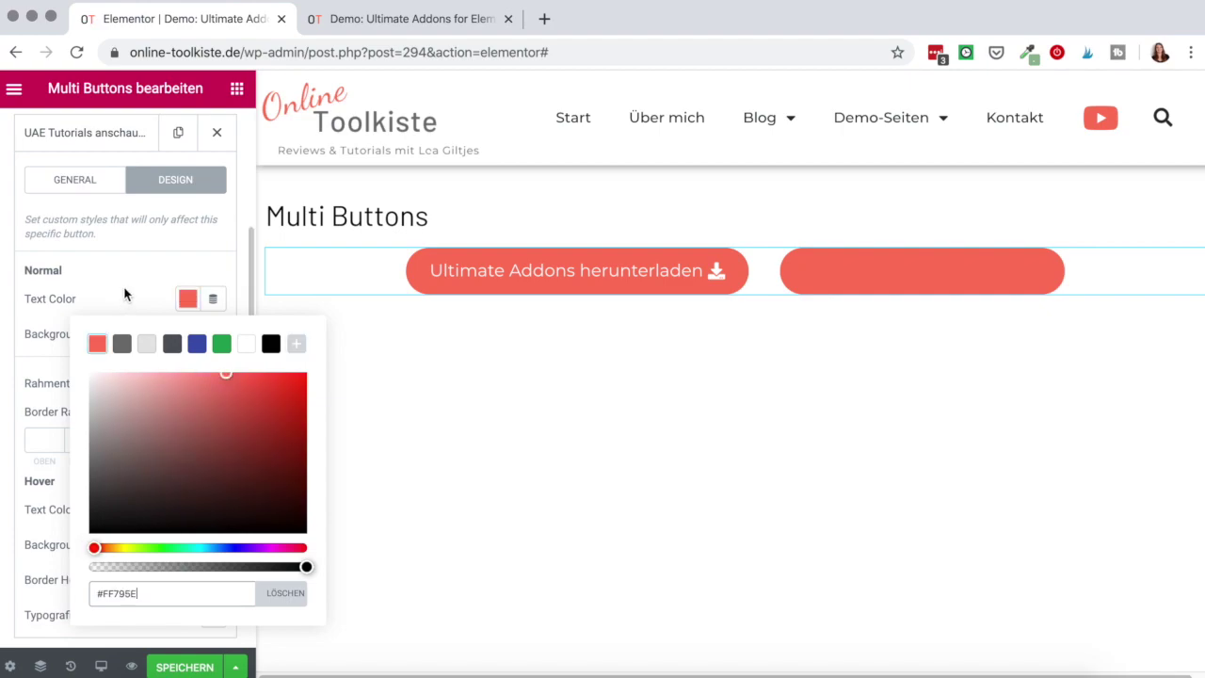
{"action": "left_click", "coordinate": [123, 295]}
Set the normal background color of the "UAE Tutorials anschauen" button to white.
{"action": "left_click", "coordinate": [188, 334]}
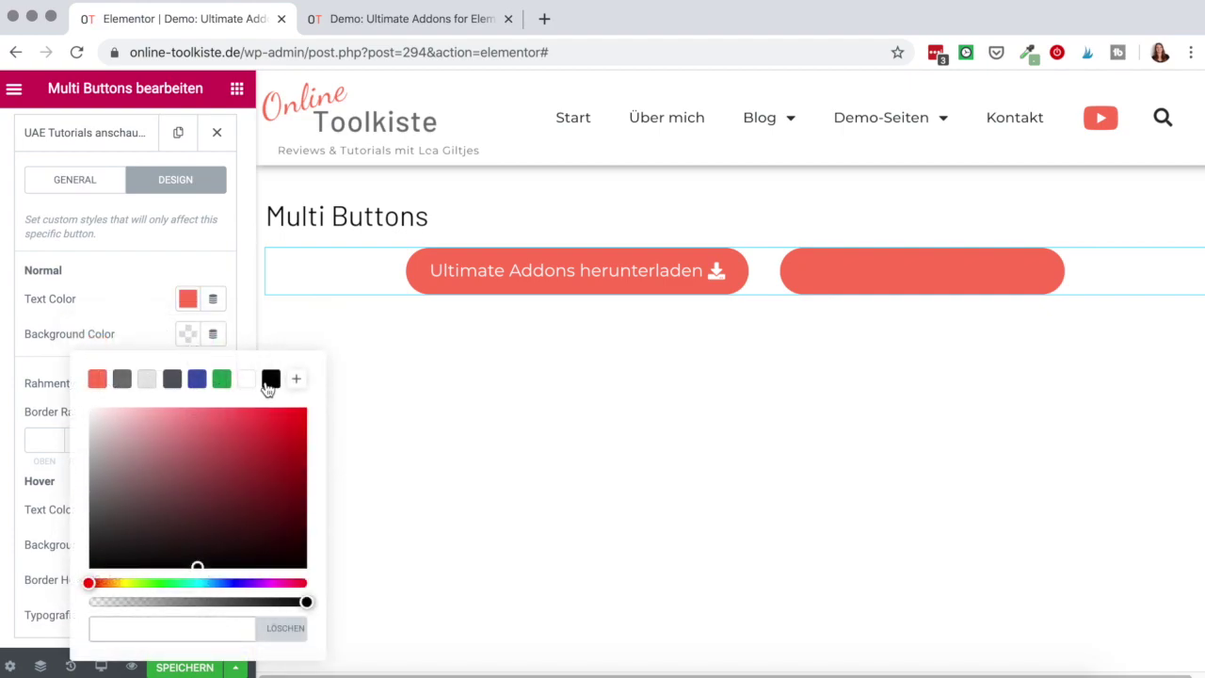
{"action": "left_click", "coordinate": [245, 378]}
{"action": "left_click", "coordinate": [119, 311]}
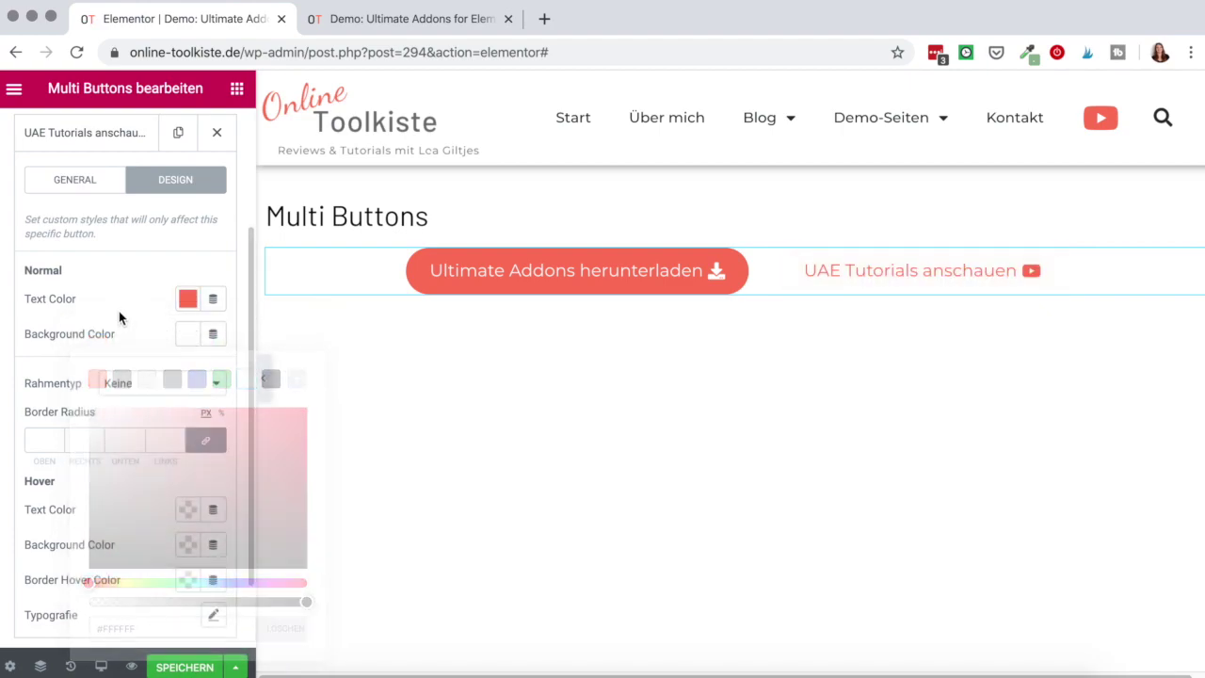
Give the "UAE Tutorials anschauen" button a border of type Durchgezogen with a width of 2 on all sides.
{"action": "scroll", "coordinate": [144, 358], "scroll_direction": "down", "scroll_amount": 1}
{"action": "left_click", "coordinate": [148, 365]}
{"action": "left_click", "coordinate": [153, 370]}
{"action": "left_click", "coordinate": [177, 422]}
{"action": "left_click", "coordinate": [177, 419]}
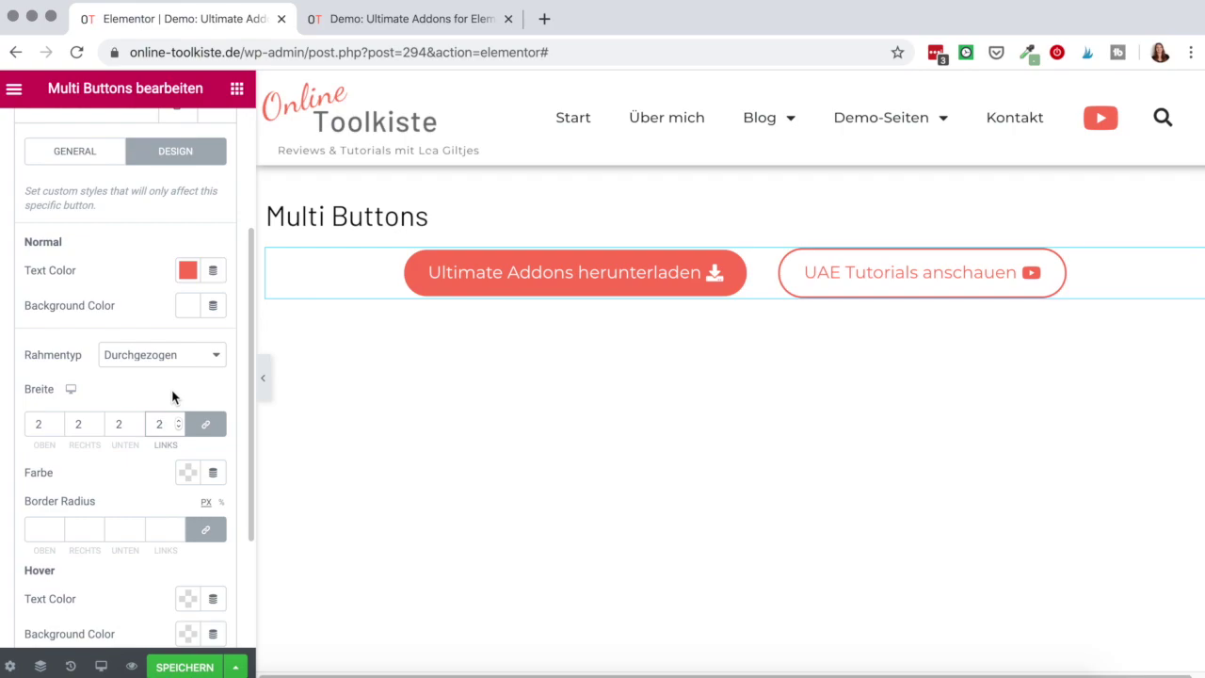
Try a border radius of 0 on the "UAE Tutorials anschauen" button and clear the value again.
{"action": "scroll", "coordinate": [172, 397], "scroll_direction": "down", "scroll_amount": 3}
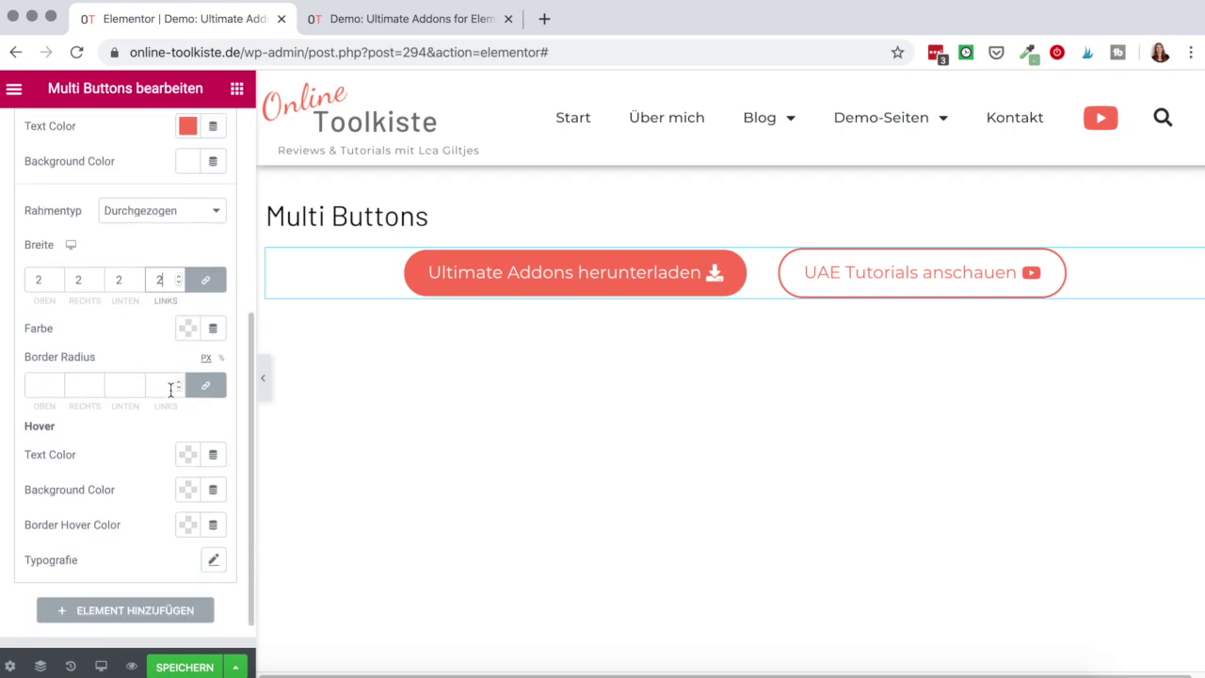
{"action": "left_click", "coordinate": [42, 384]}
{"action": "type", "text": "0"}
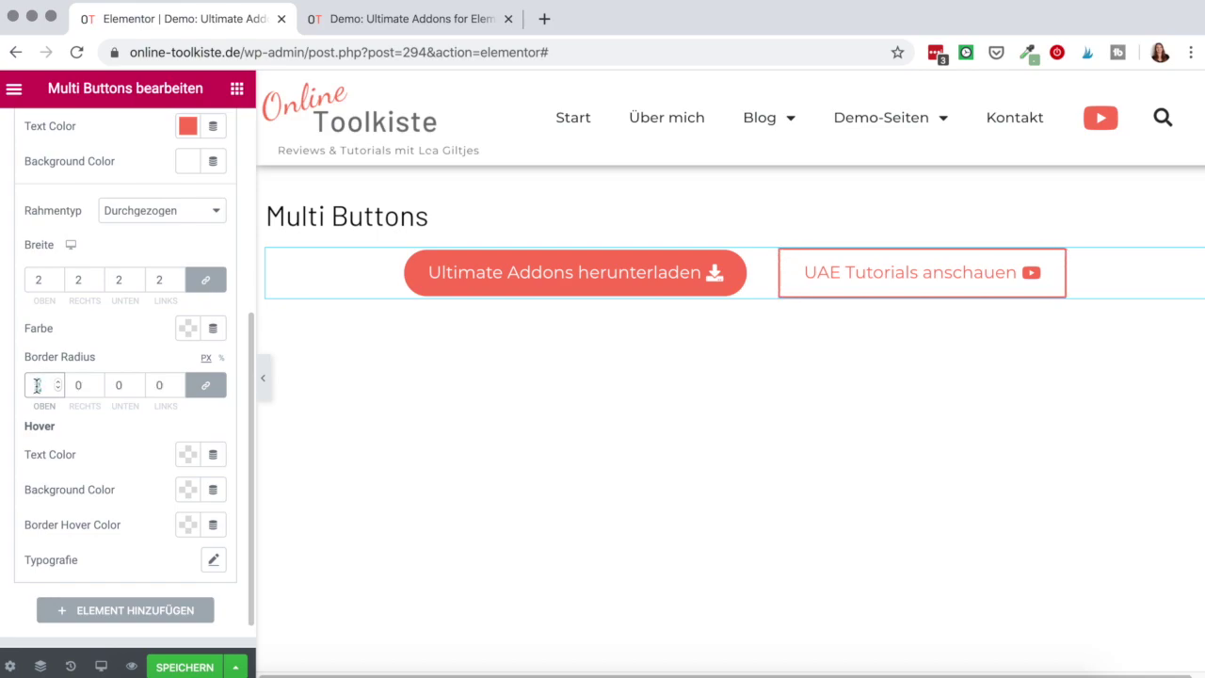
{"action": "key", "text": "BackSpace"}
{"action": "left_click", "coordinate": [139, 353]}
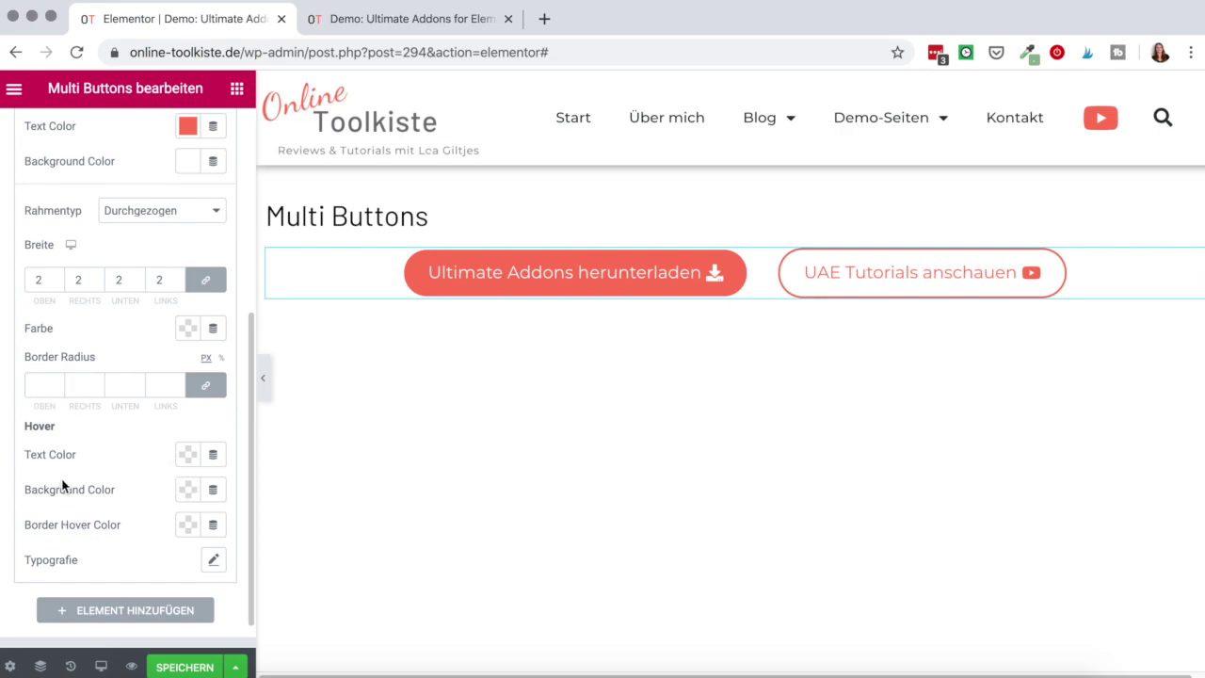
{"action": "scroll", "coordinate": [62, 484], "scroll_direction": "up", "scroll_amount": 1}
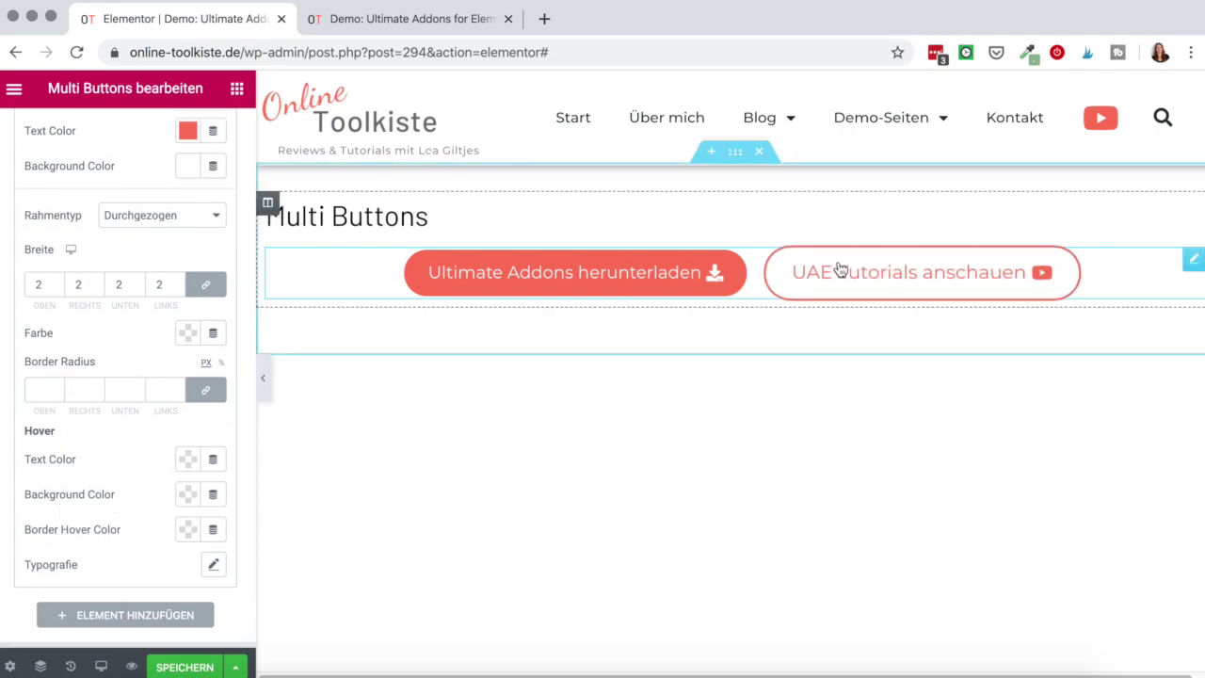